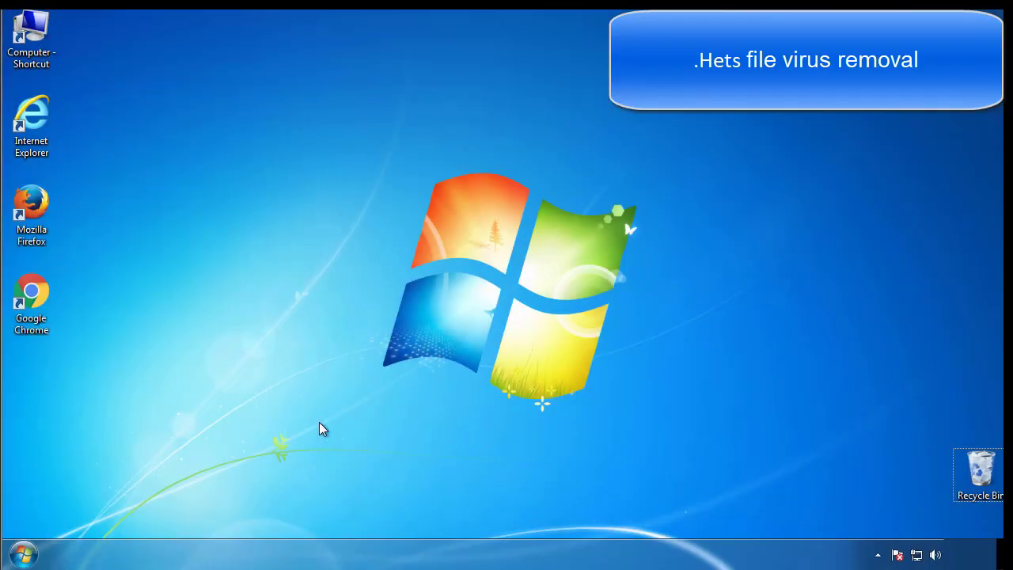
Launch System Configuration by searching for msconfig from the Start menu
{"action": "left_click", "coordinate": [24, 554]}
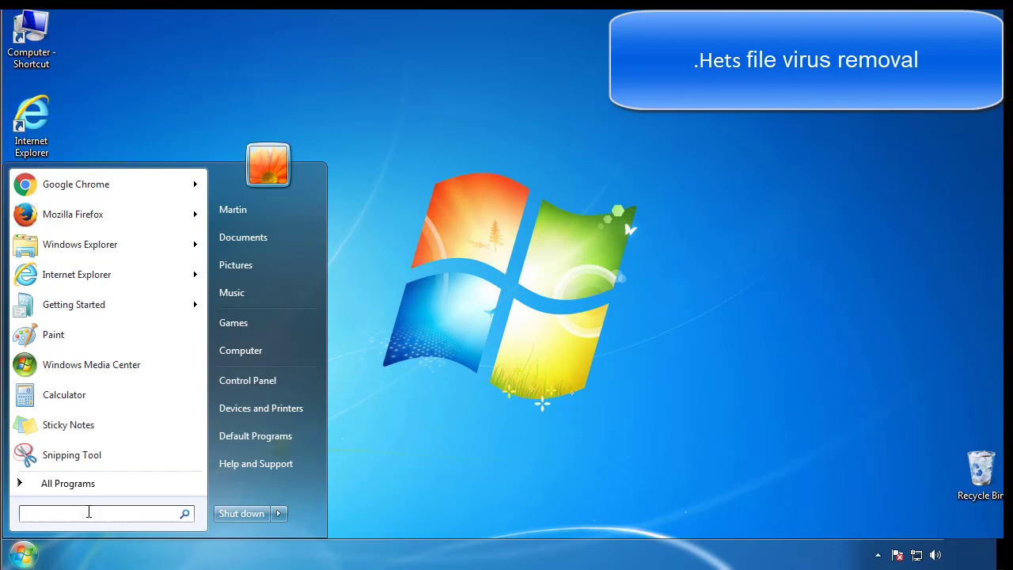
{"action": "type", "text": "mscon"}
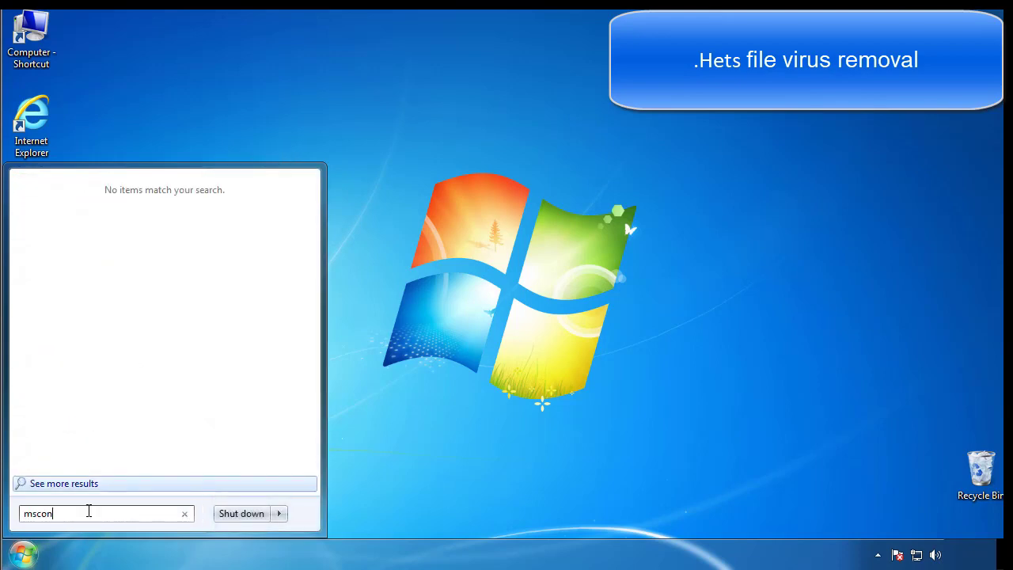
{"action": "type", "text": "fig"}
{"action": "key", "text": "Return"}
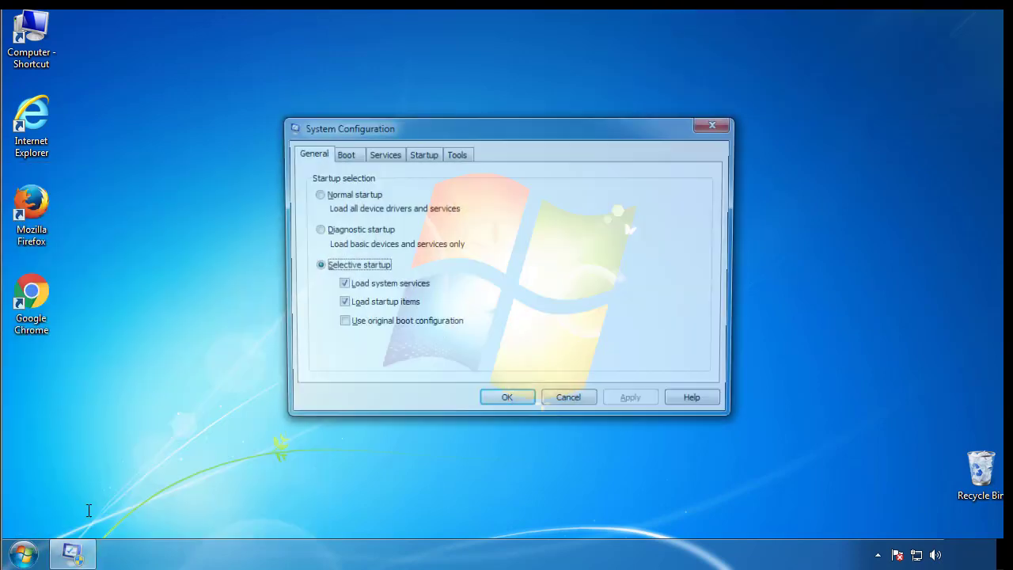
Enable Minimal safe boot on the Boot tab and restart into Safe Mode
{"action": "left_click", "coordinate": [343, 154]}
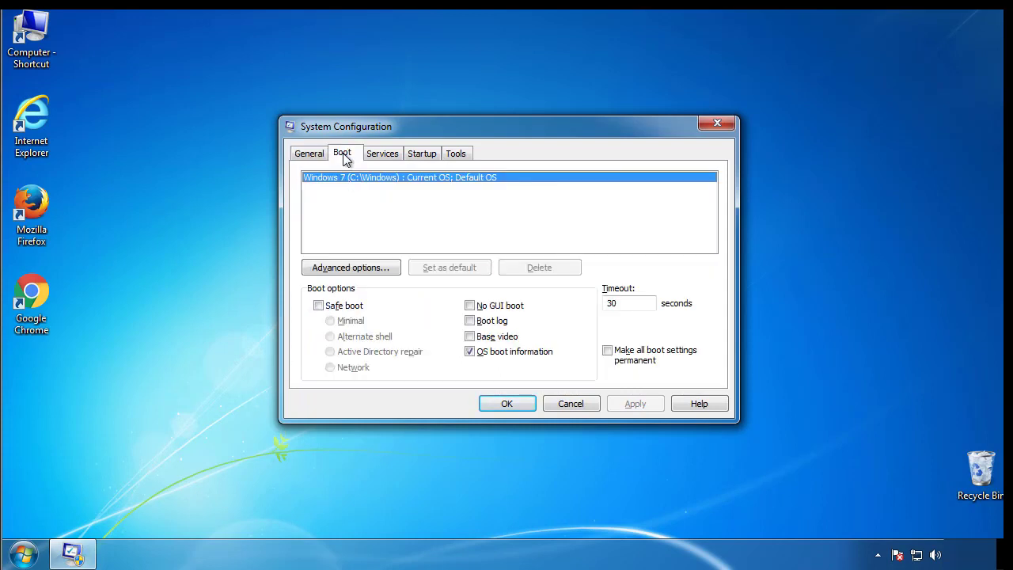
{"action": "left_click", "coordinate": [319, 305]}
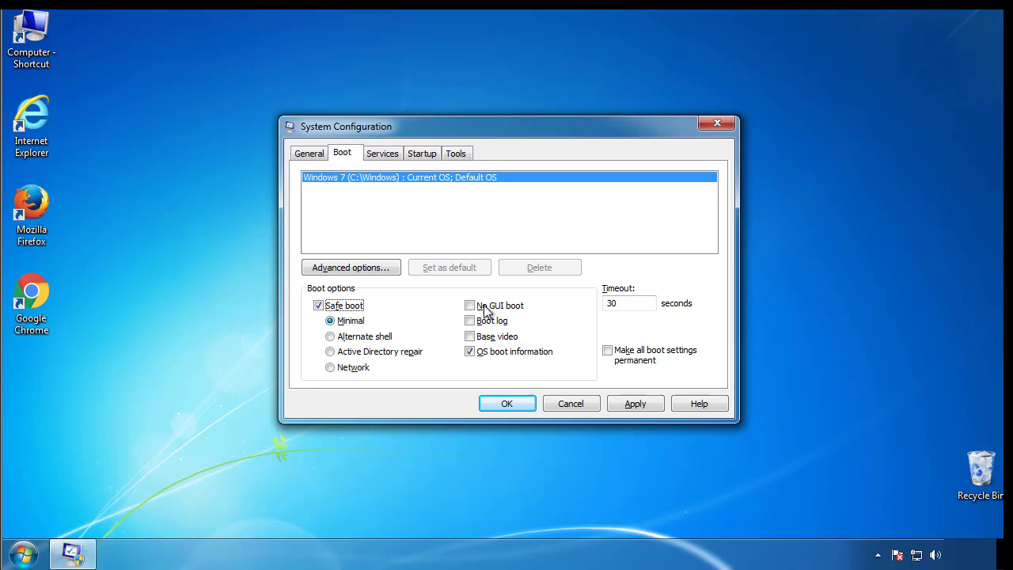
{"action": "left_click", "coordinate": [522, 410]}
{"action": "left_click", "coordinate": [459, 307]}
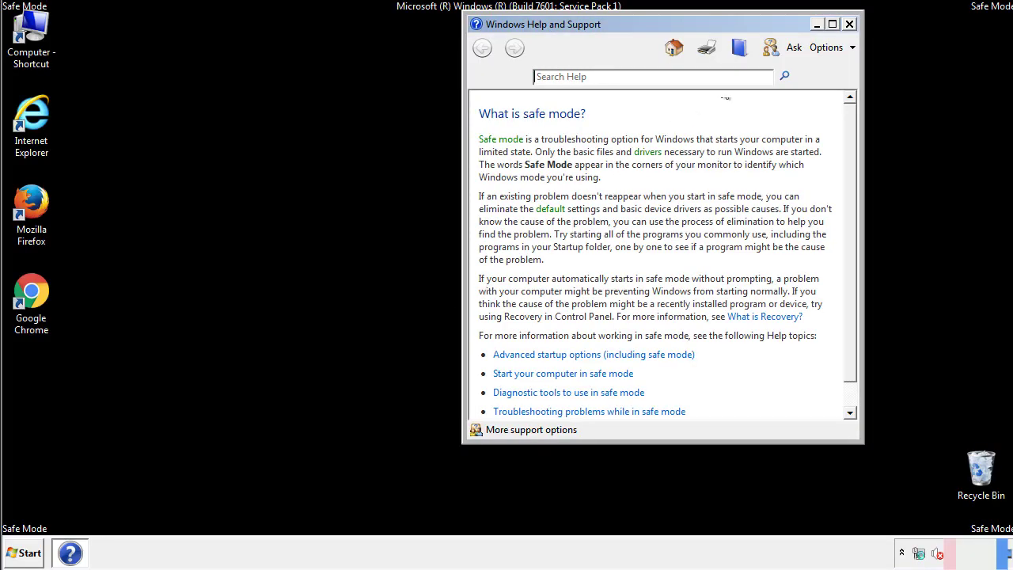
Close Safe Mode help and set Folder Options to show hidden files, folders and drives
{"action": "left_click", "coordinate": [849, 24]}
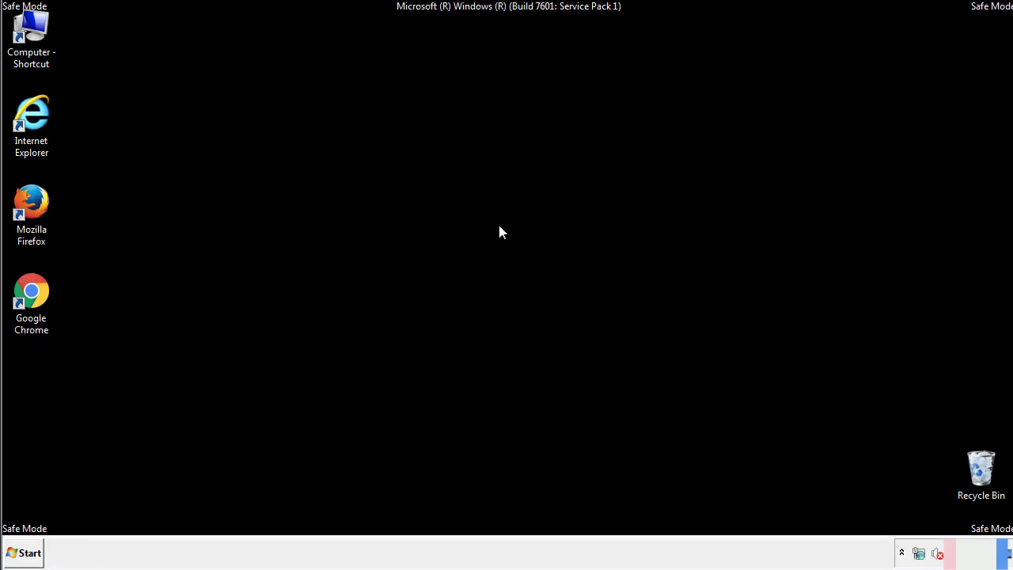
{"action": "left_click", "coordinate": [32, 551]}
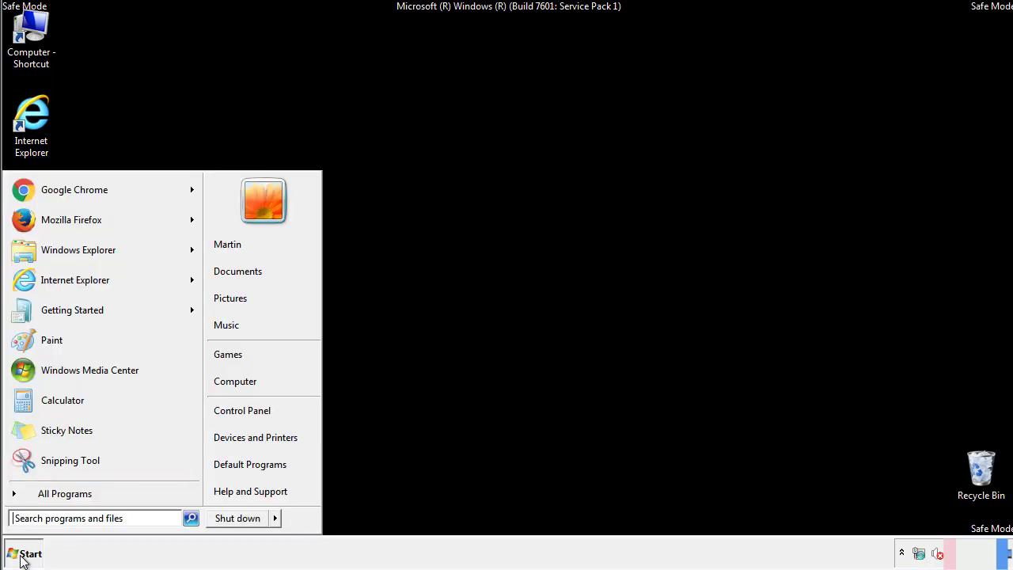
{"action": "left_click", "coordinate": [253, 409]}
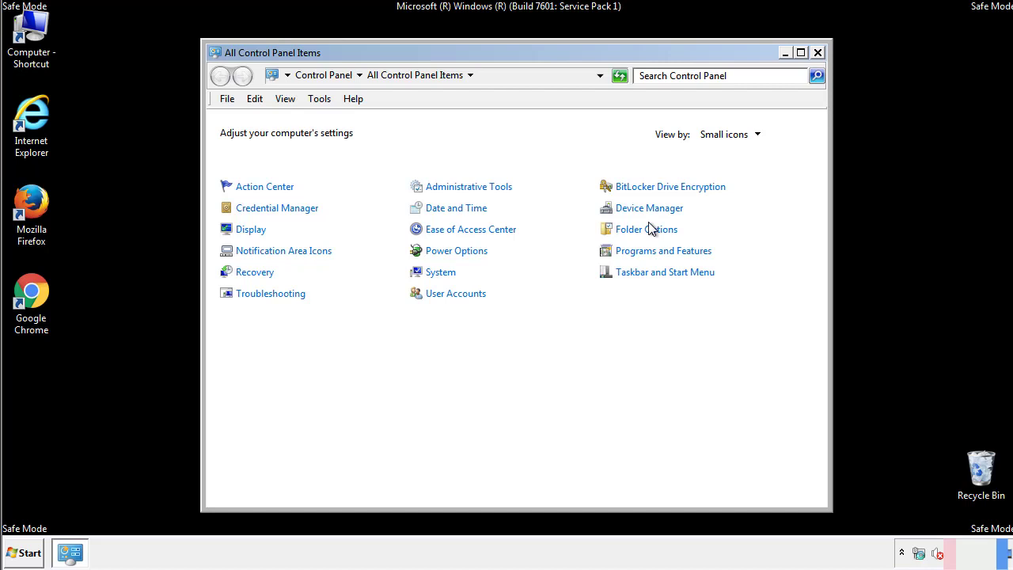
{"action": "left_click", "coordinate": [647, 229]}
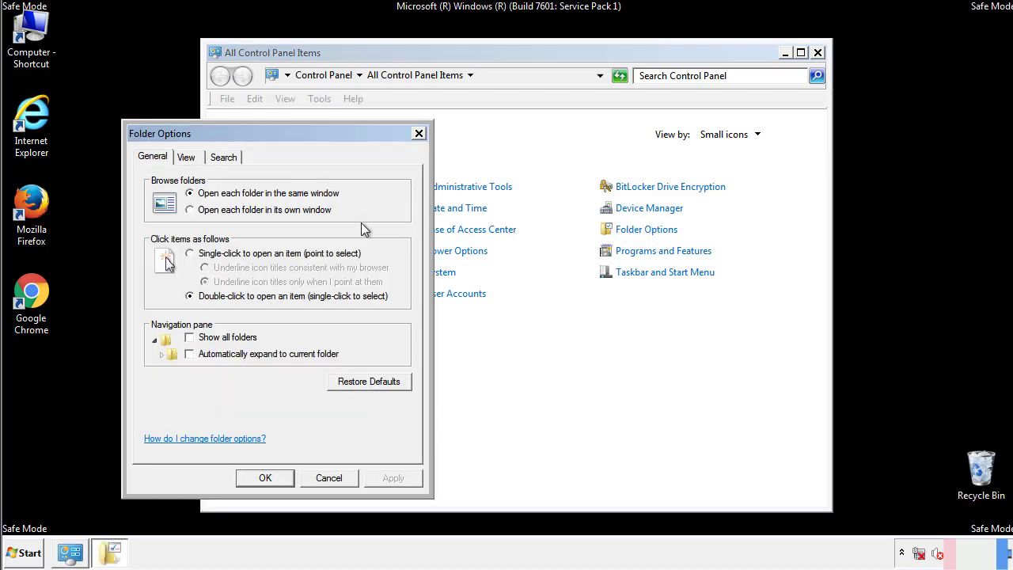
{"action": "left_click", "coordinate": [189, 161]}
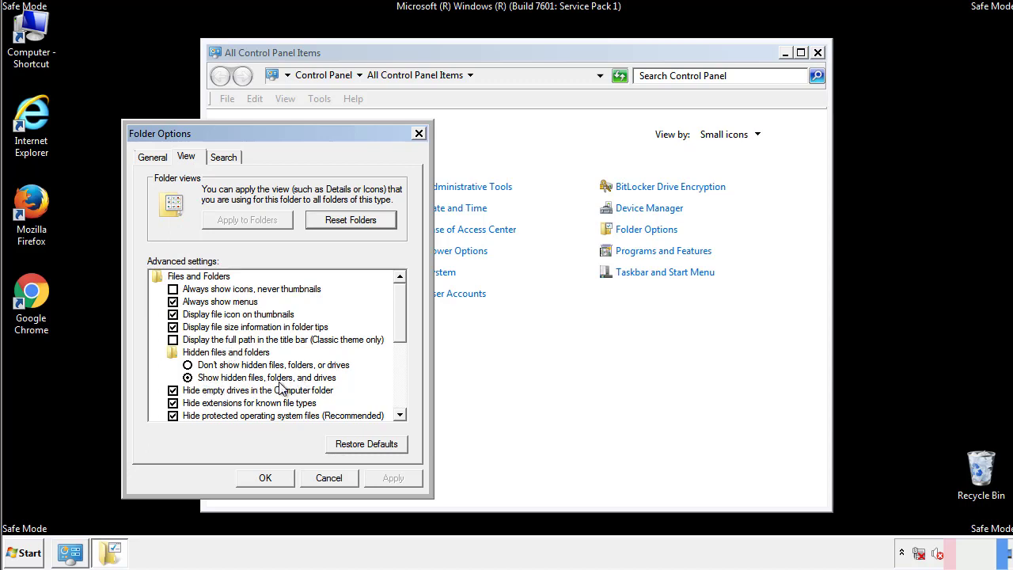
{"action": "left_click", "coordinate": [273, 475]}
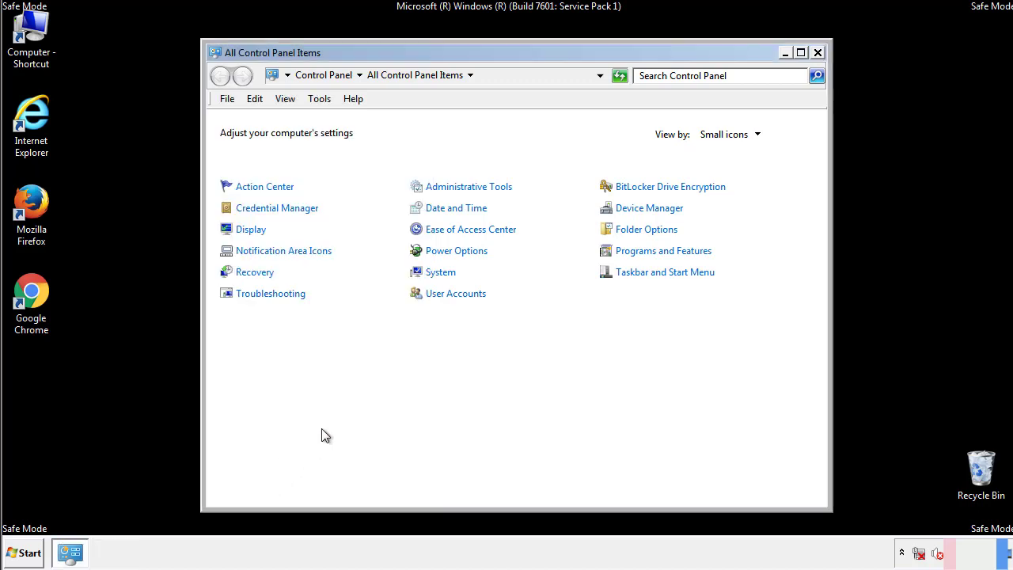
Close Control Panel and browse Computer into the Windows folder on Local Disk (C:)
{"action": "left_click", "coordinate": [818, 52]}
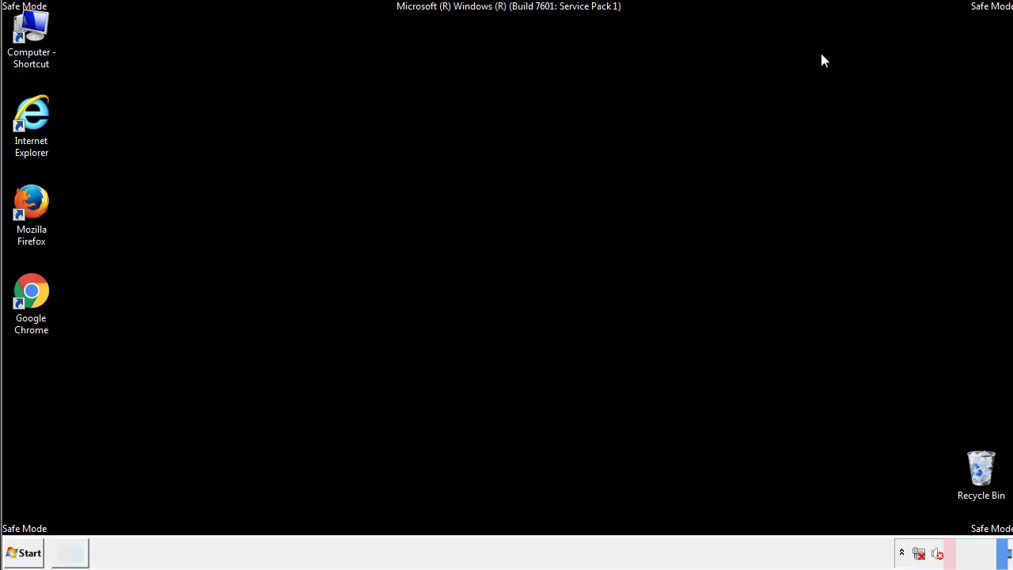
{"action": "double_click", "coordinate": [42, 27]}
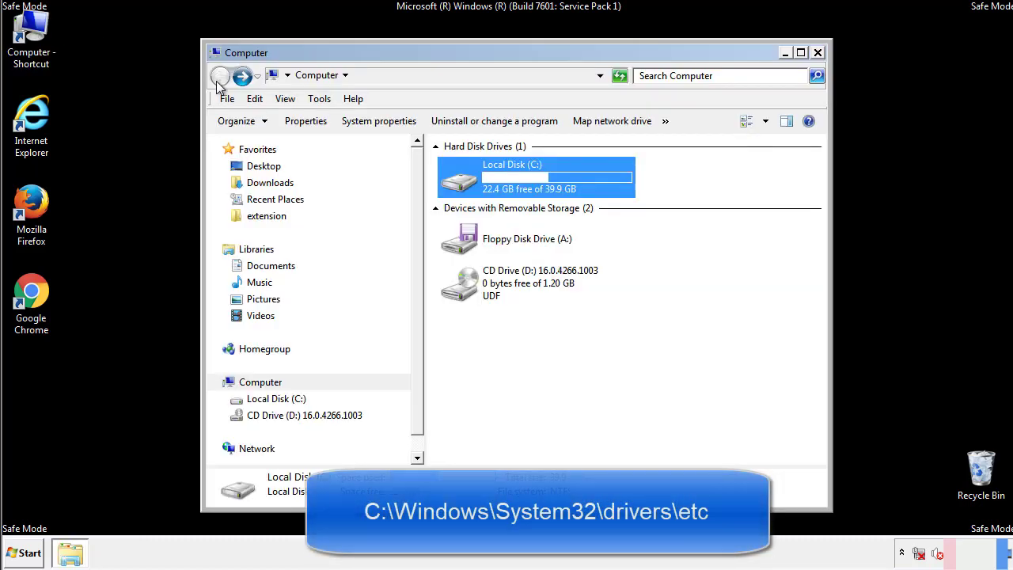
{"action": "double_click", "coordinate": [462, 184]}
{"action": "left_click", "coordinate": [463, 291]}
{"action": "double_click", "coordinate": [463, 291]}
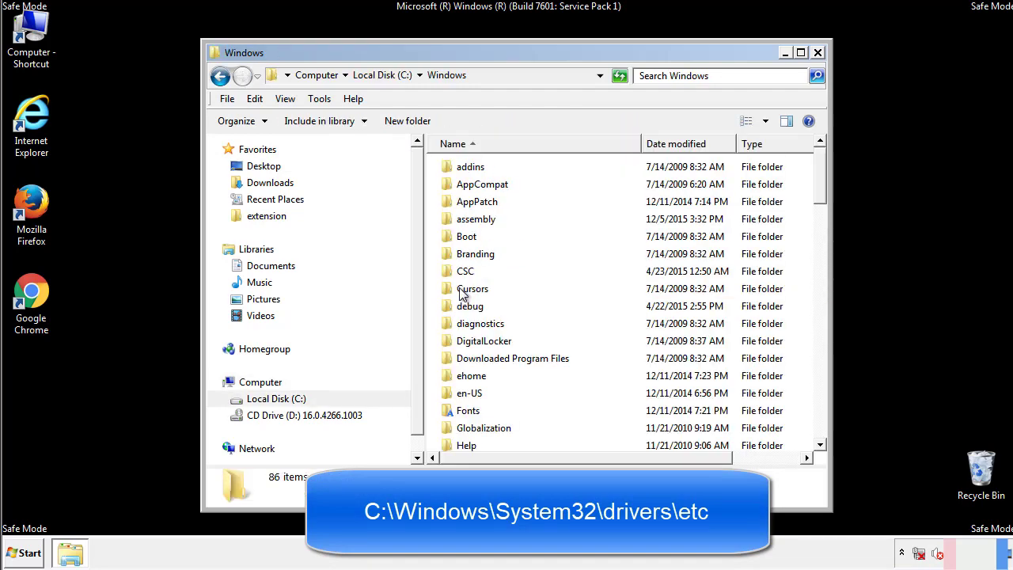
Go into System32\drivers\etc and open the hosts file
{"action": "scroll", "coordinate": [465, 358], "scroll_direction": "down", "scroll_amount": 2}
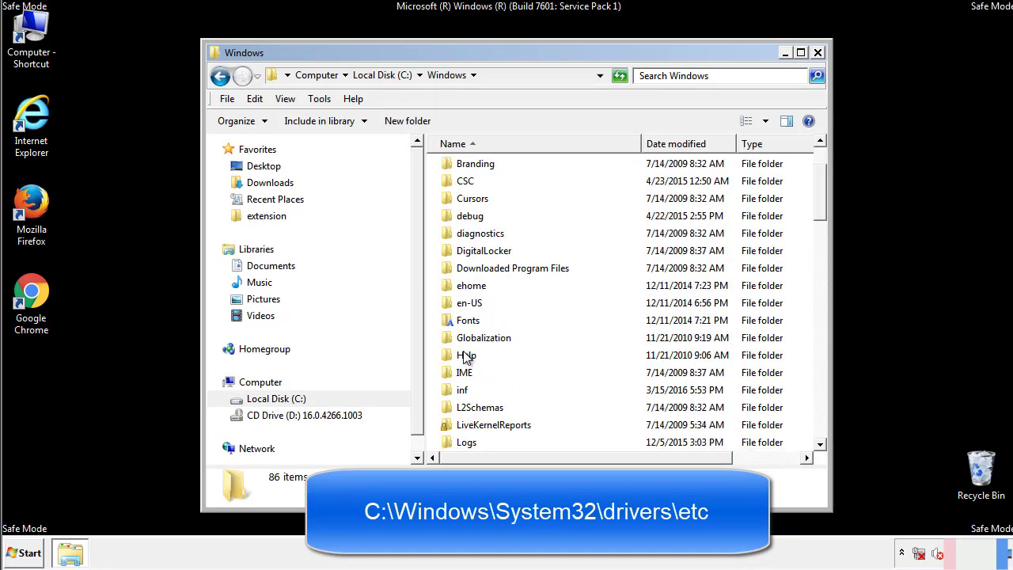
{"action": "scroll", "coordinate": [466, 357], "scroll_direction": "down", "scroll_amount": 2}
{"action": "scroll", "coordinate": [465, 358], "scroll_direction": "down", "scroll_amount": 2}
{"action": "scroll", "coordinate": [466, 358], "scroll_direction": "down", "scroll_amount": 3}
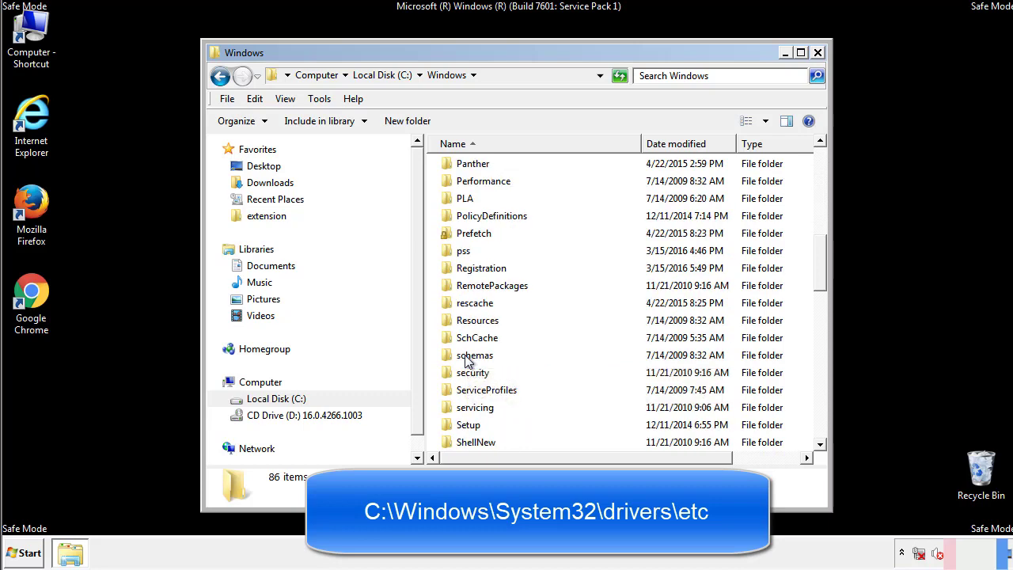
{"action": "scroll", "coordinate": [465, 357], "scroll_direction": "down", "scroll_amount": 2}
{"action": "double_click", "coordinate": [480, 408]}
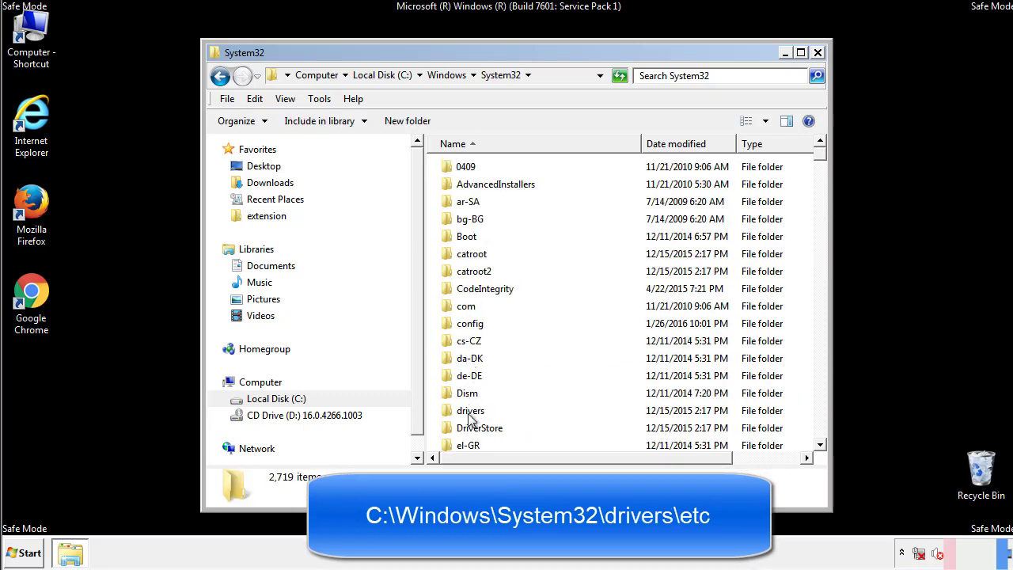
{"action": "double_click", "coordinate": [471, 413]}
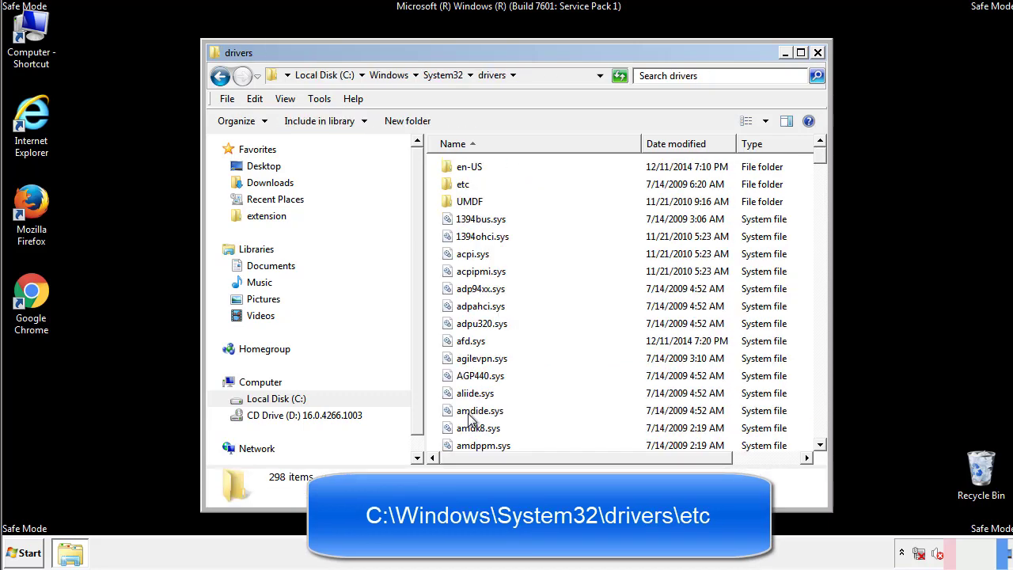
{"action": "double_click", "coordinate": [454, 188]}
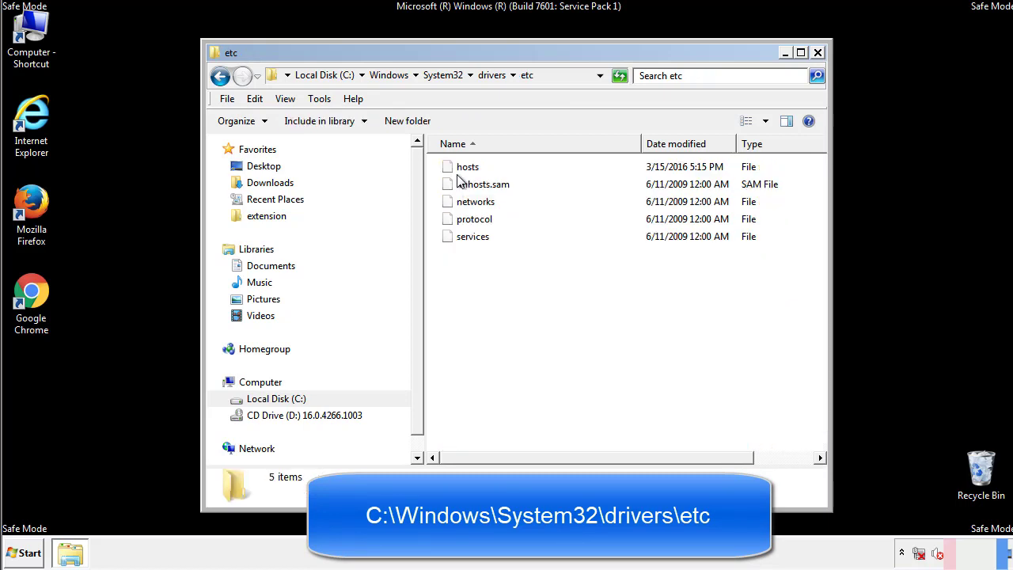
{"action": "double_click", "coordinate": [460, 169]}
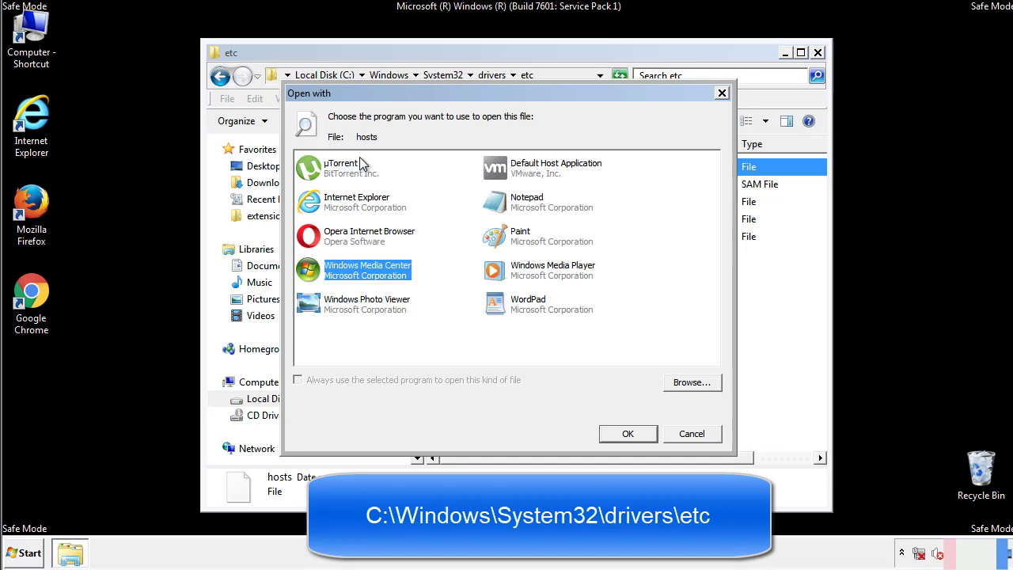
Open hosts in Notepad, delete the four suspicious entries at the end, and save
{"action": "left_click", "coordinate": [512, 206]}
{"action": "left_click", "coordinate": [626, 434]}
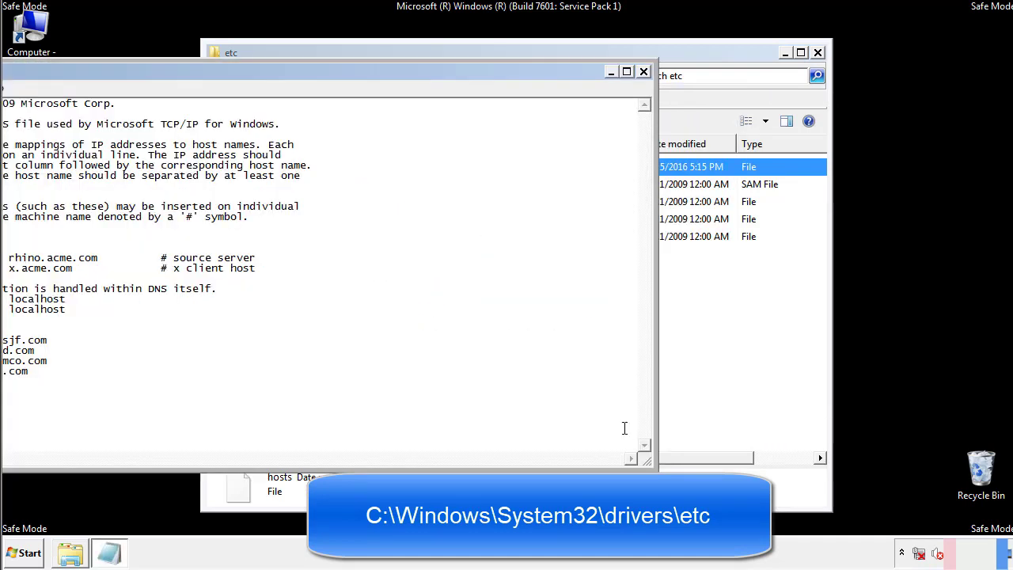
{"action": "left_click_drag", "start_coordinate": [414, 71], "coordinate": [644, 87]}
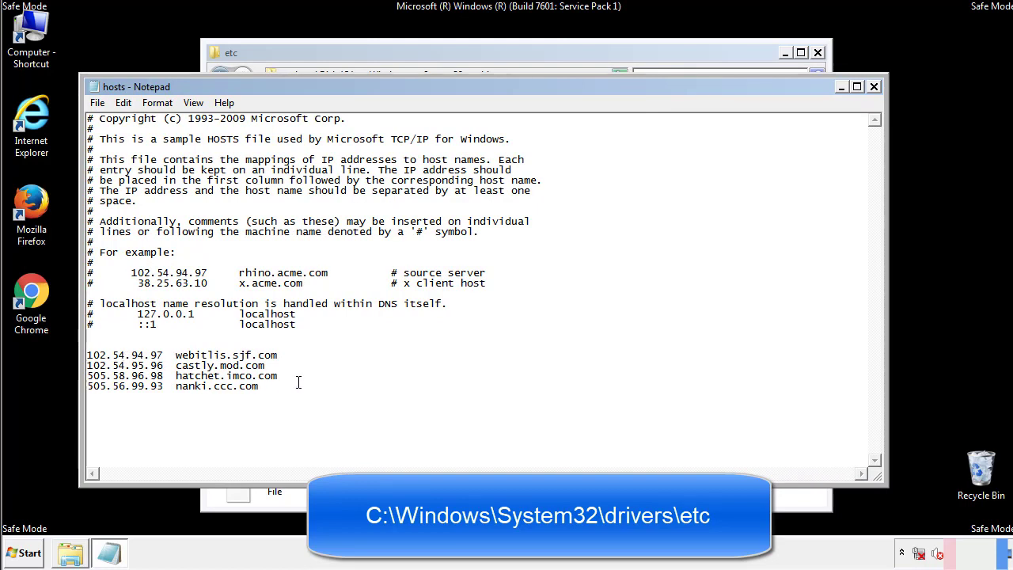
{"action": "left_click_drag", "start_coordinate": [282, 387], "coordinate": [87, 354]}
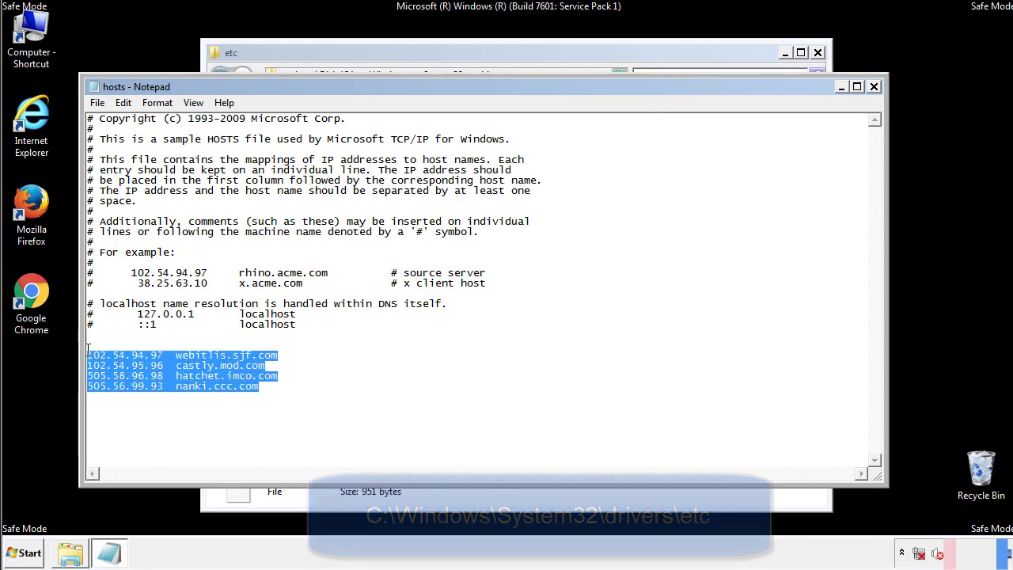
{"action": "key", "text": "Delete"}
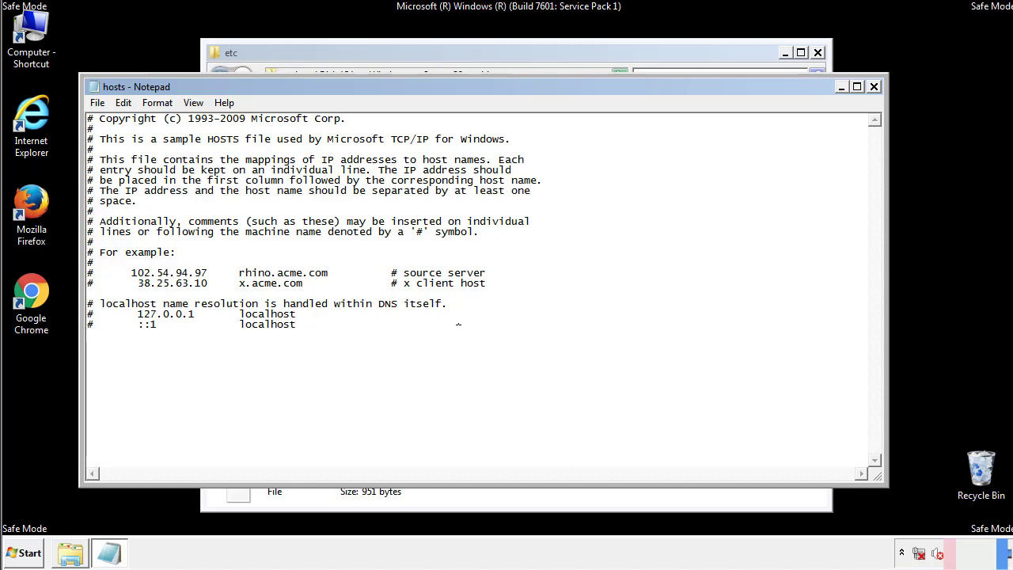
{"action": "left_click", "coordinate": [874, 87]}
{"action": "left_click", "coordinate": [442, 288]}
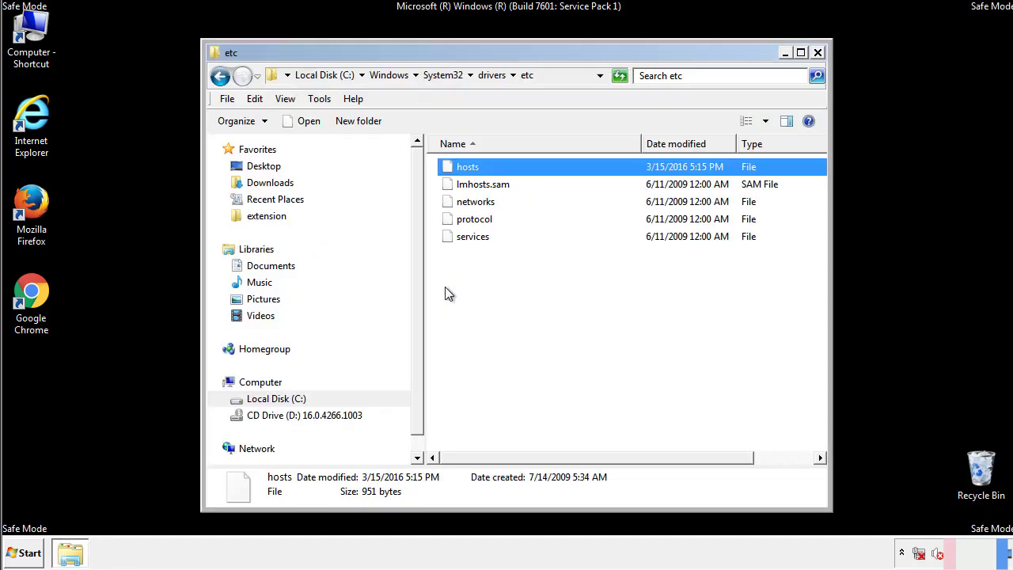
{"action": "left_click", "coordinate": [445, 288]}
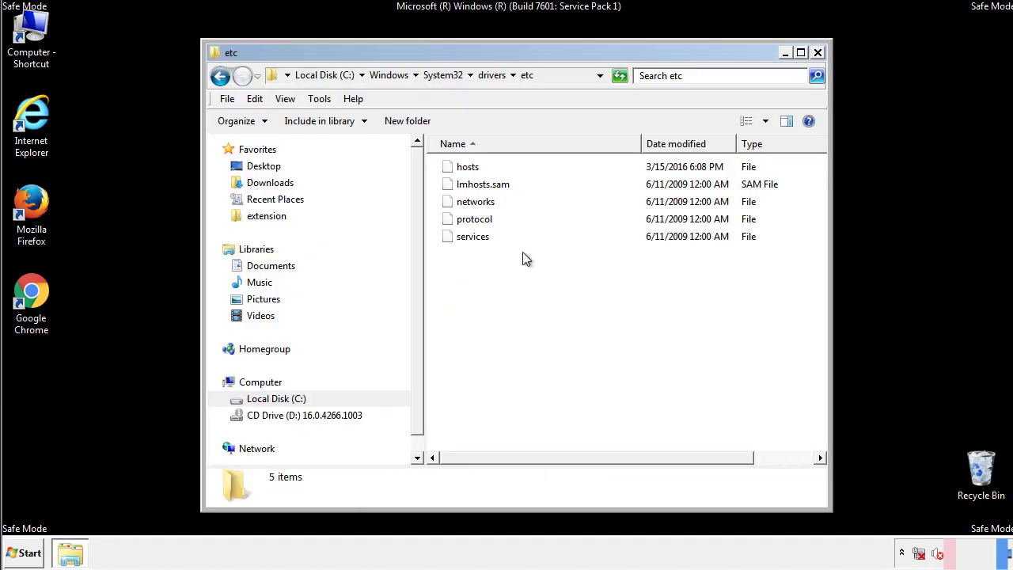
Close the etc window and open the Startup folder from All Programs
{"action": "left_click", "coordinate": [817, 52]}
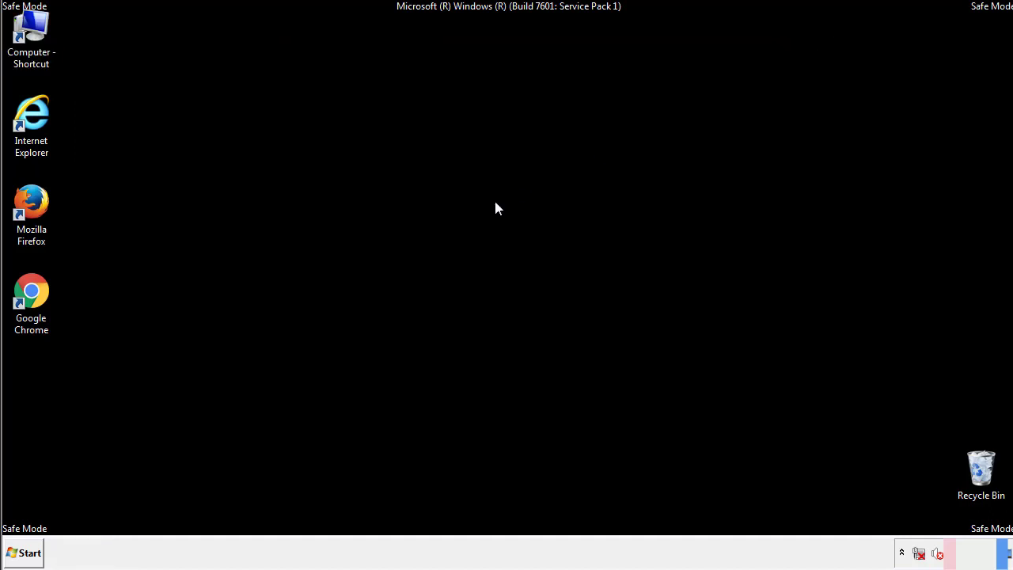
{"action": "left_click", "coordinate": [29, 553]}
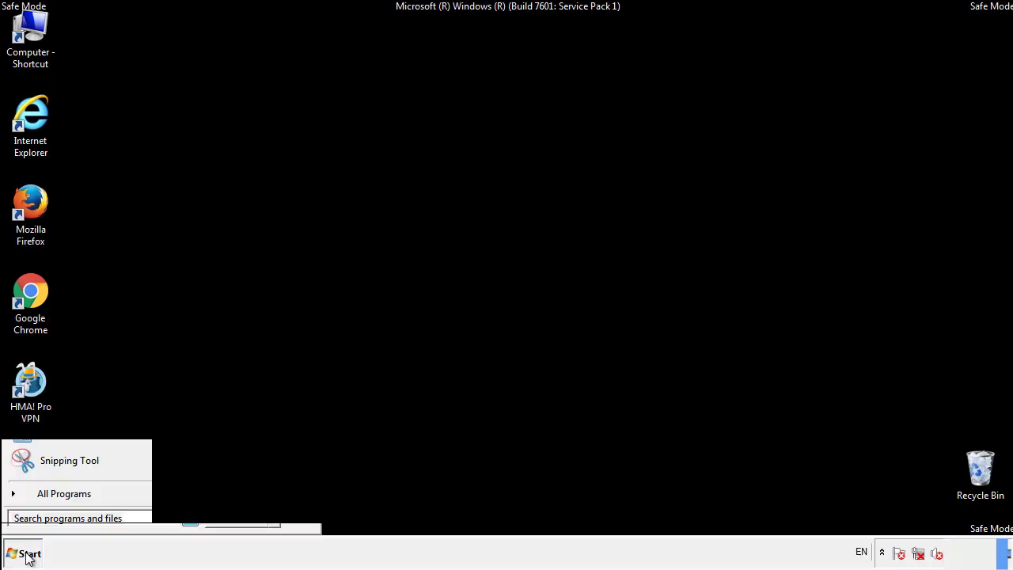
{"action": "left_click", "coordinate": [46, 499]}
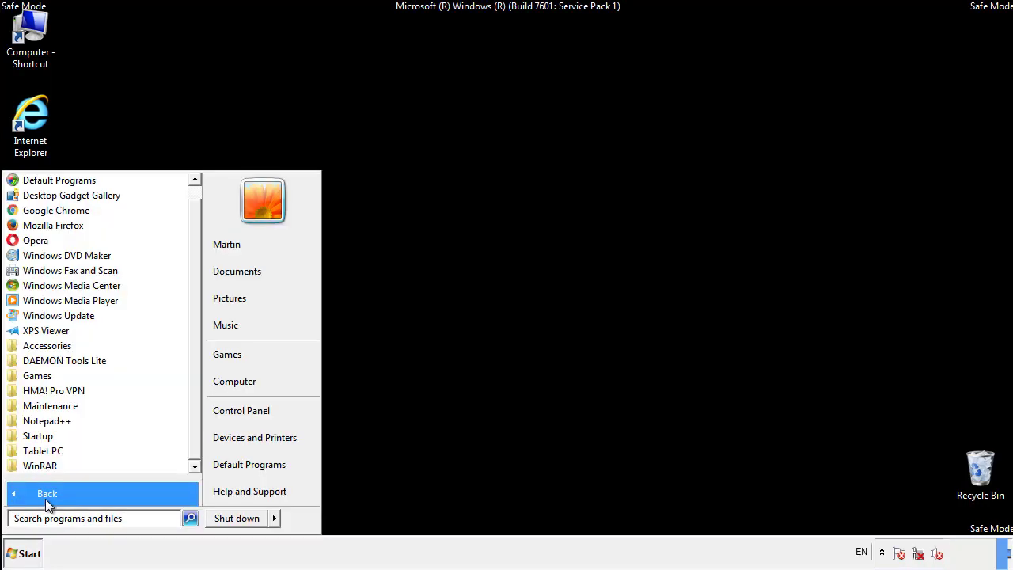
{"action": "right_click", "coordinate": [42, 439]}
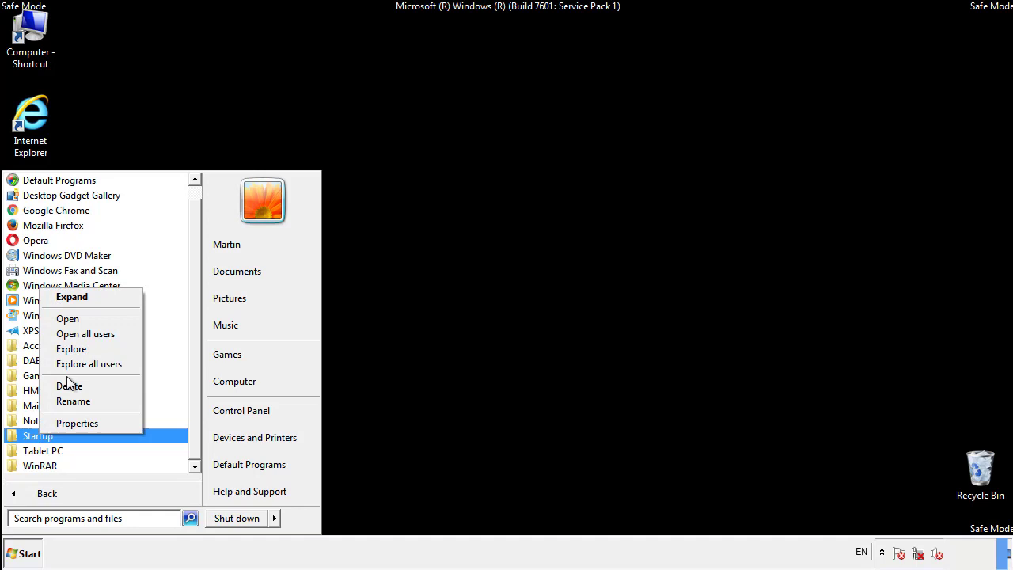
{"action": "left_click", "coordinate": [78, 318]}
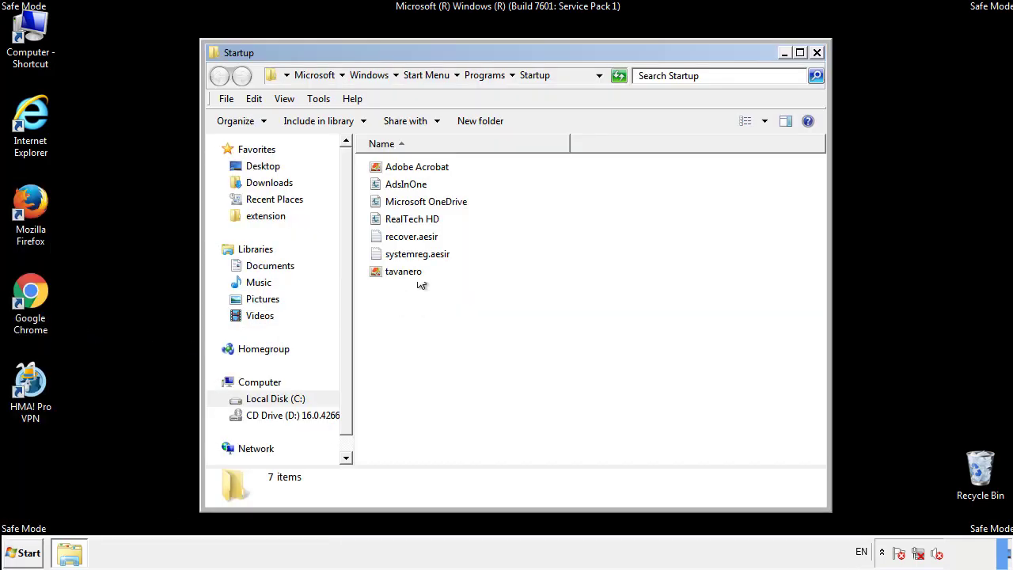
Delete AdsInOne, recover.aesir, systemreg.aesir and tavanero from Startup and close the window
{"action": "left_click", "coordinate": [412, 187]}
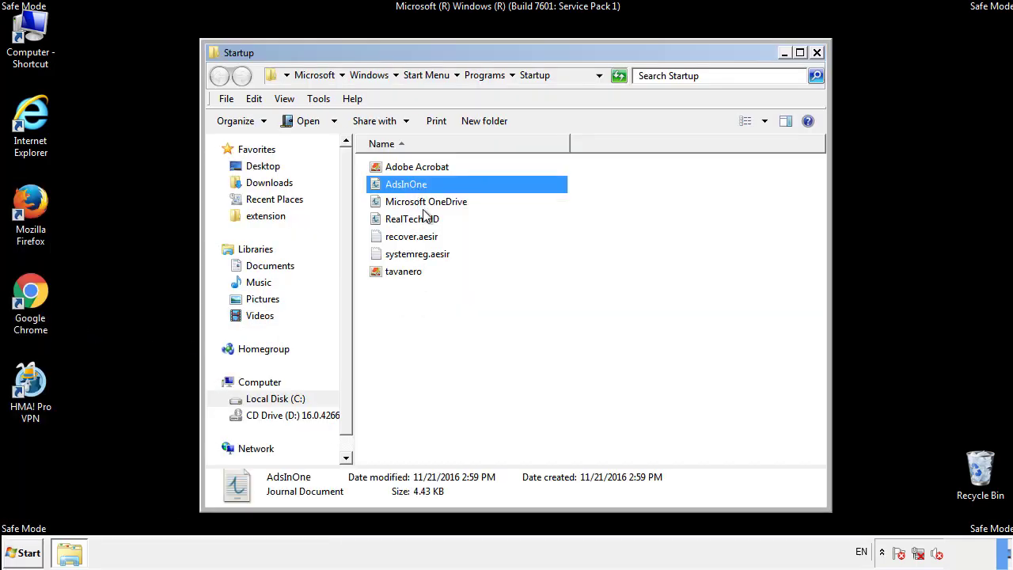
{"action": "left_click", "coordinate": [417, 237], "text": "ctrl"}
{"action": "left_click", "coordinate": [420, 254], "text": "ctrl"}
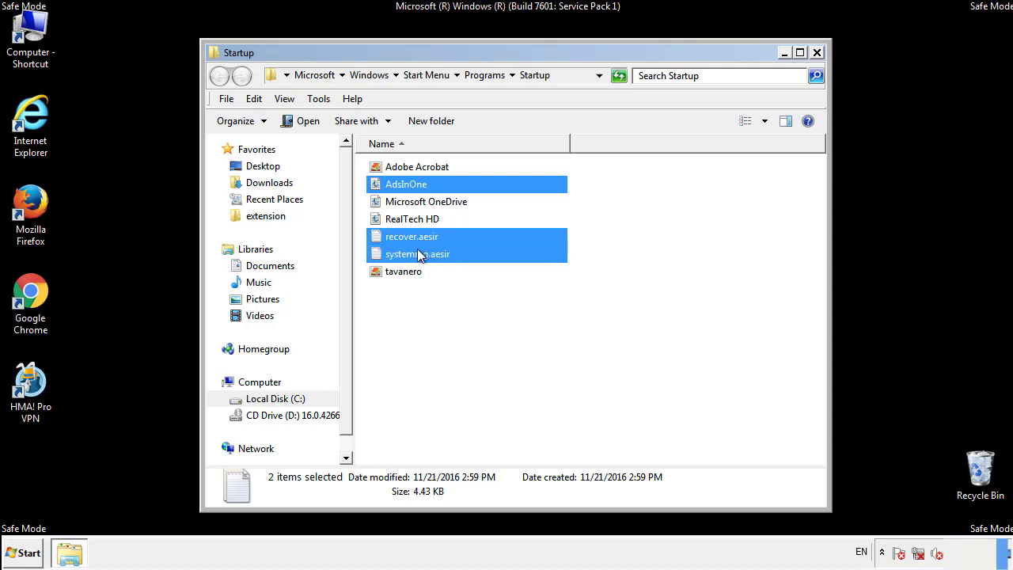
{"action": "left_click", "coordinate": [404, 270], "text": "ctrl"}
{"action": "right_click", "coordinate": [400, 273]}
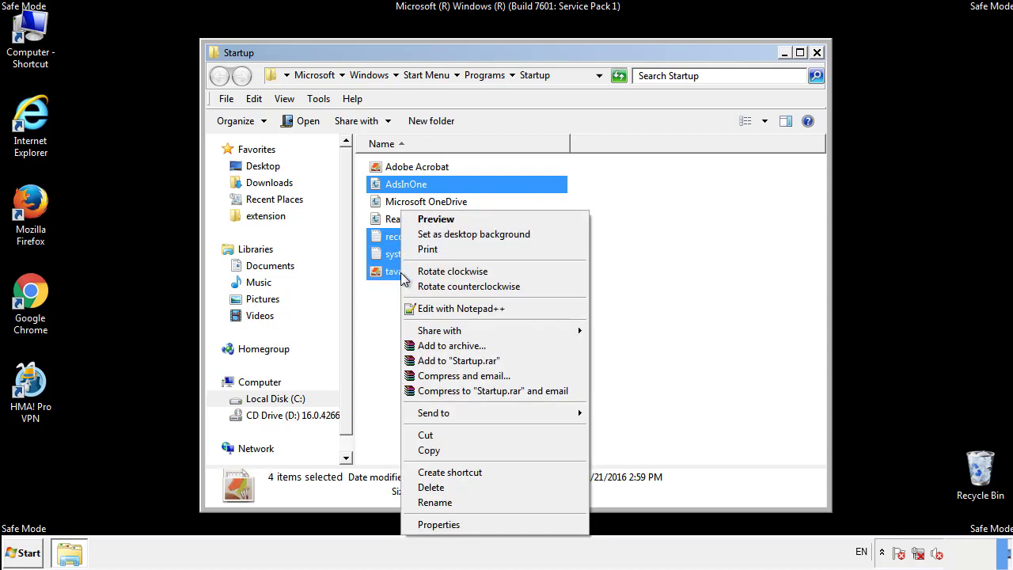
{"action": "left_click", "coordinate": [428, 487]}
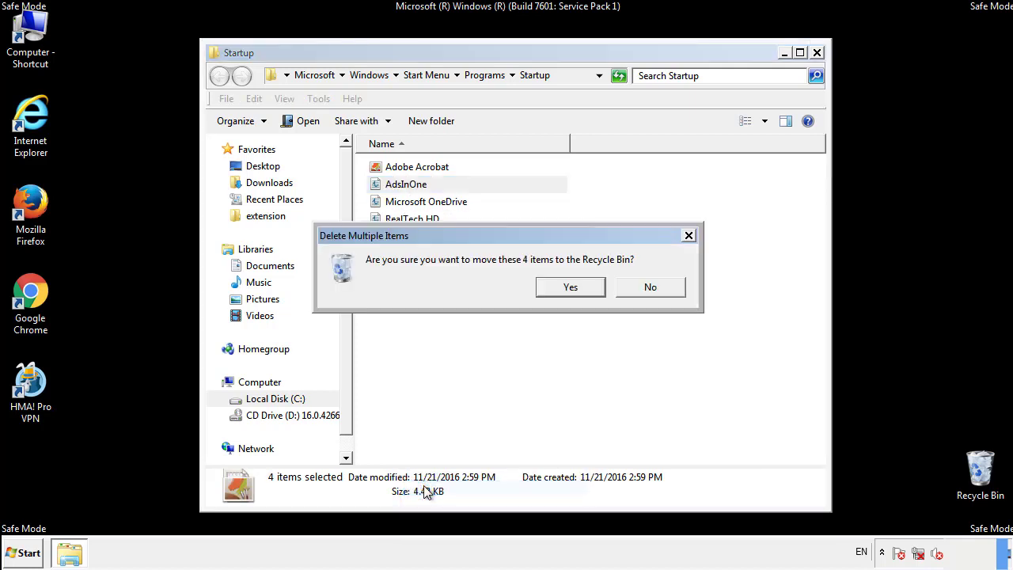
{"action": "left_click", "coordinate": [564, 288]}
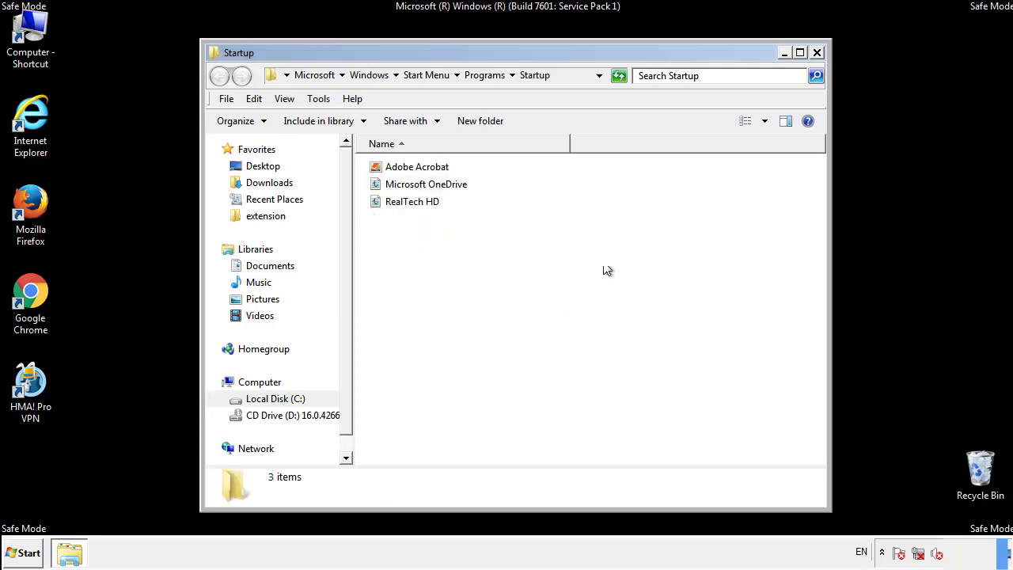
{"action": "left_click", "coordinate": [817, 56]}
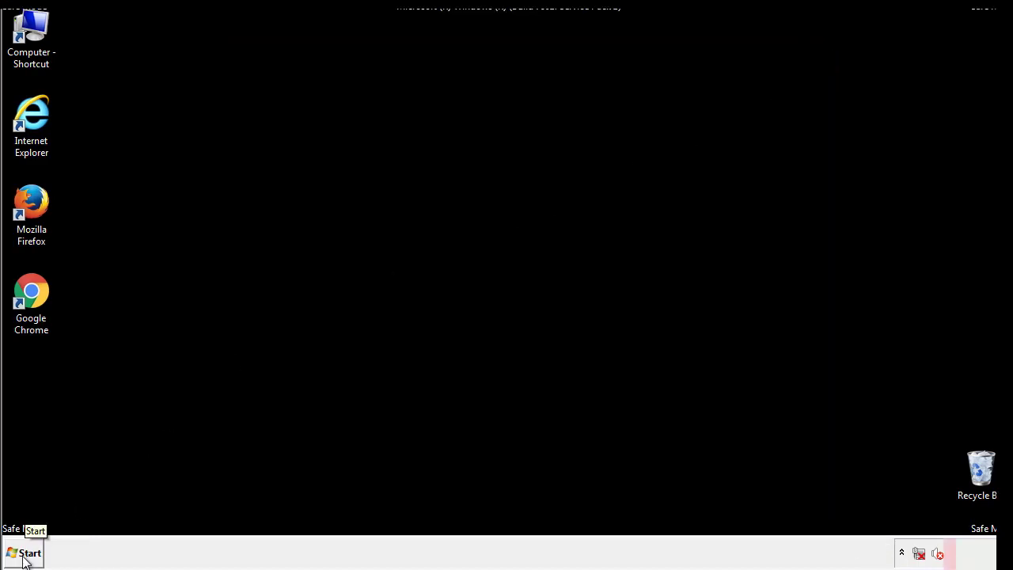
Launch Registry Editor by searching for regedit
{"action": "left_click", "coordinate": [24, 557]}
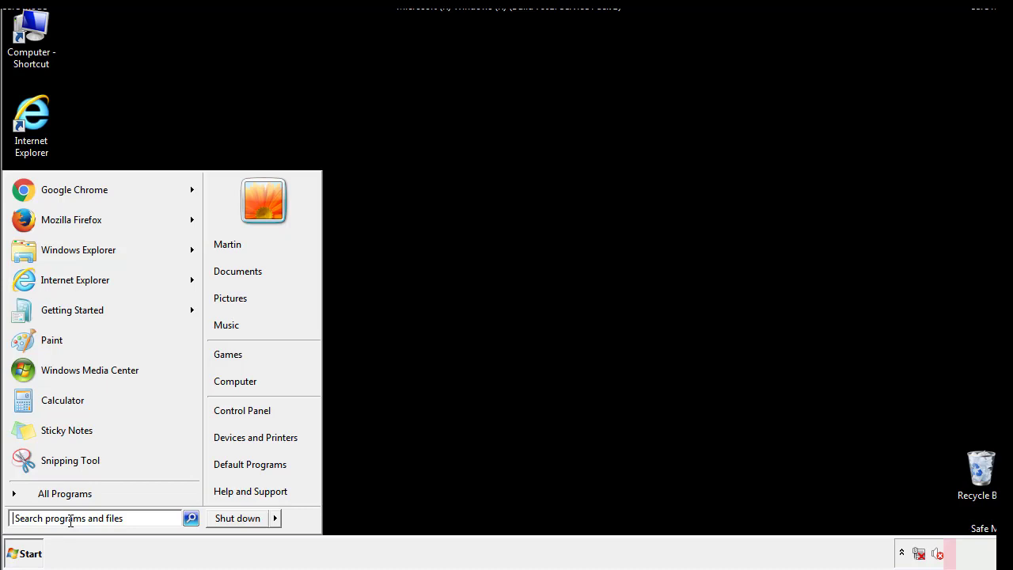
{"action": "type", "text": "reged"}
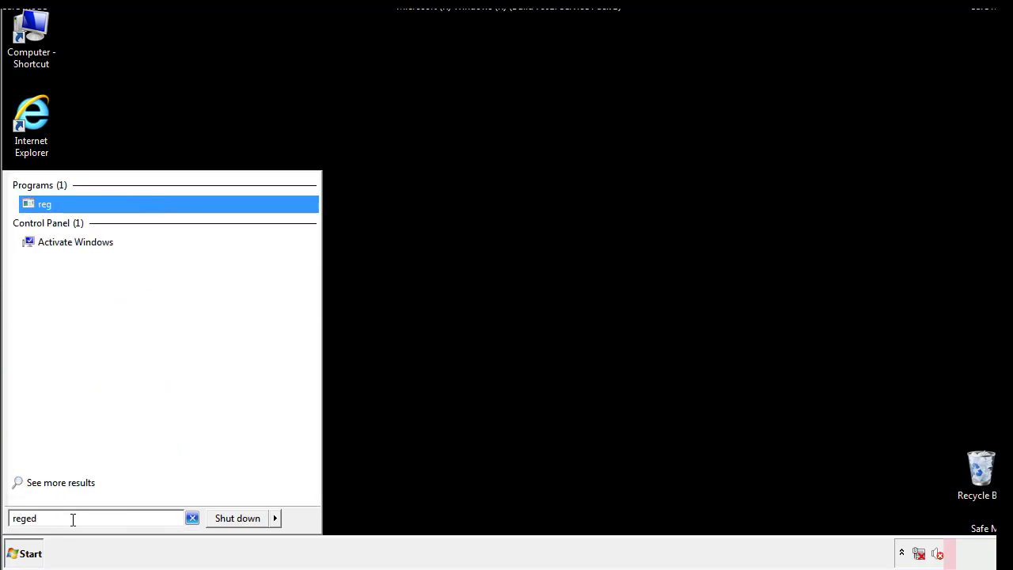
{"action": "type", "text": "it"}
{"action": "key", "text": "Return"}
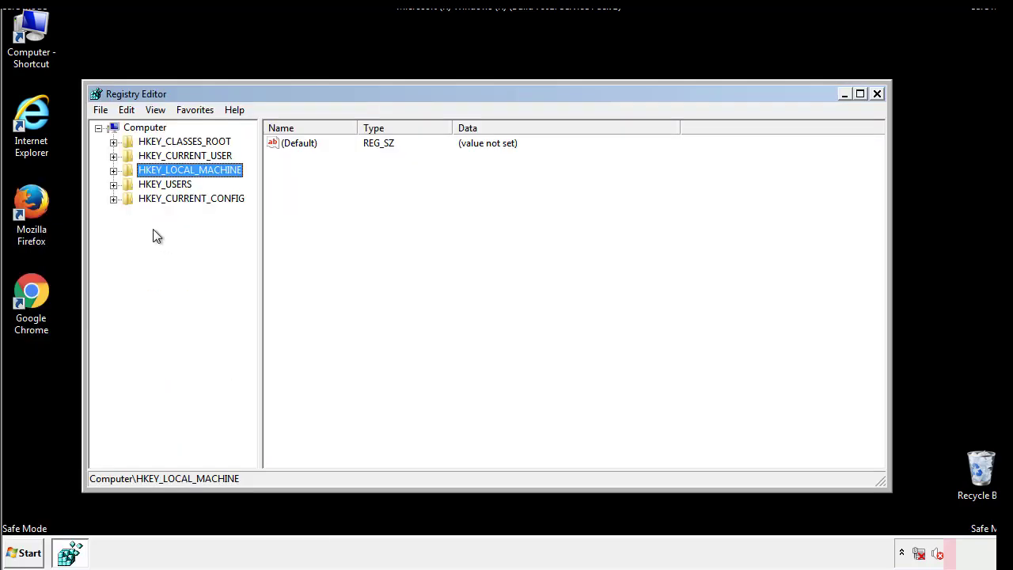
Expand HKEY_LOCAL_MACHINE\SOFTWARE\Microsoft\Windows\CurrentVersion to show its Run subkeys
{"action": "left_click", "coordinate": [113, 170]}
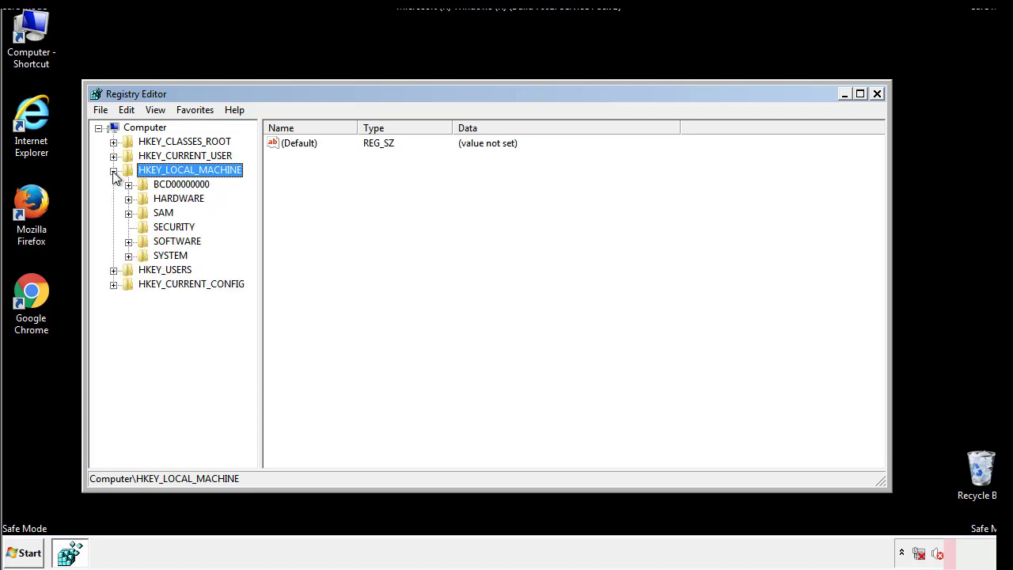
{"action": "left_click", "coordinate": [129, 241]}
{"action": "left_click_drag", "start_coordinate": [250, 234], "coordinate": [251, 262]}
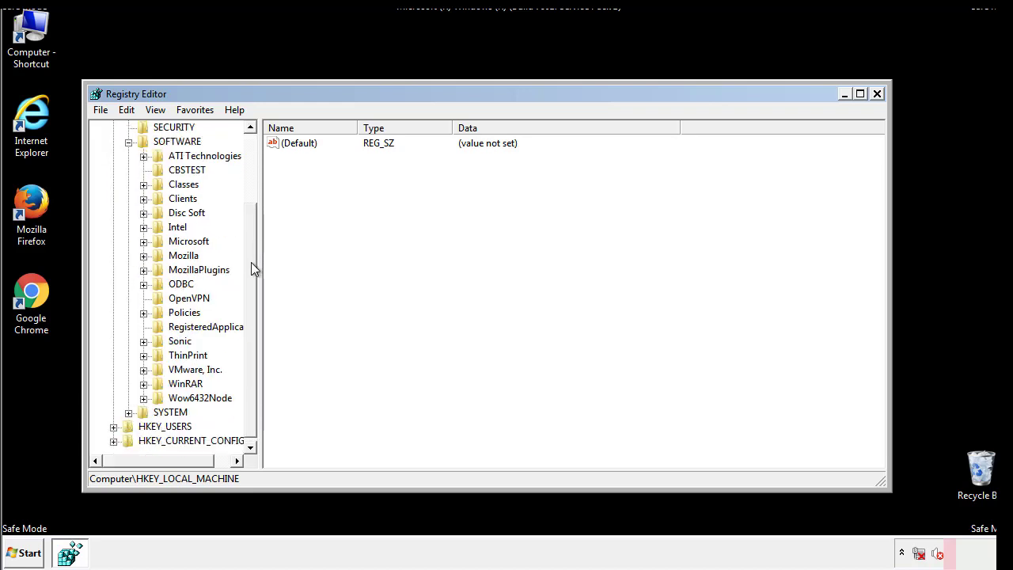
{"action": "left_click", "coordinate": [143, 241]}
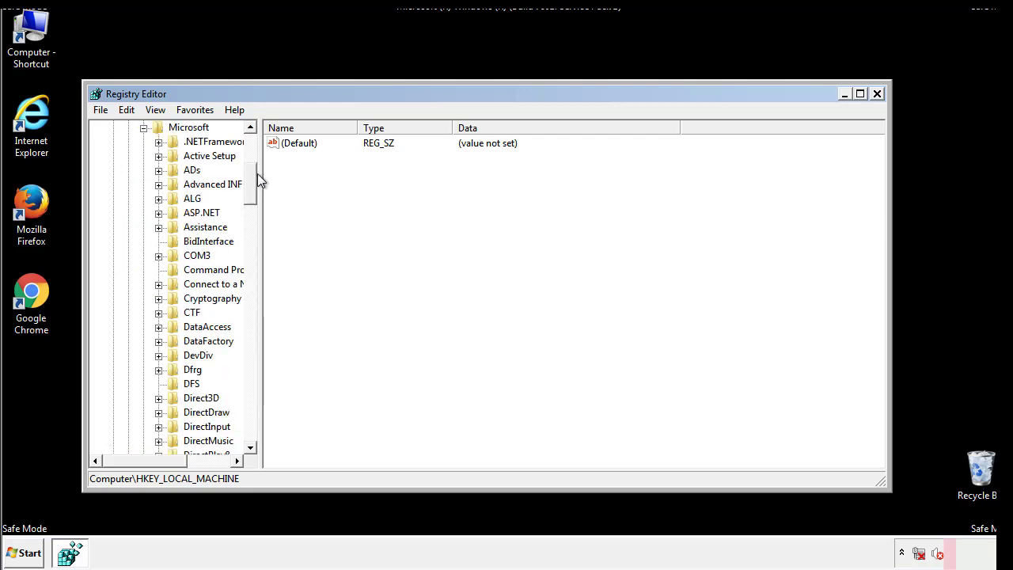
{"action": "mouse_move", "coordinate": [250, 193]}
{"action": "left_mouse_down"}
{"action": "mouse_move", "coordinate": [251, 418]}
{"action": "mouse_move", "coordinate": [251, 409]}
{"action": "left_mouse_up"}
{"action": "left_click", "coordinate": [159, 243]}
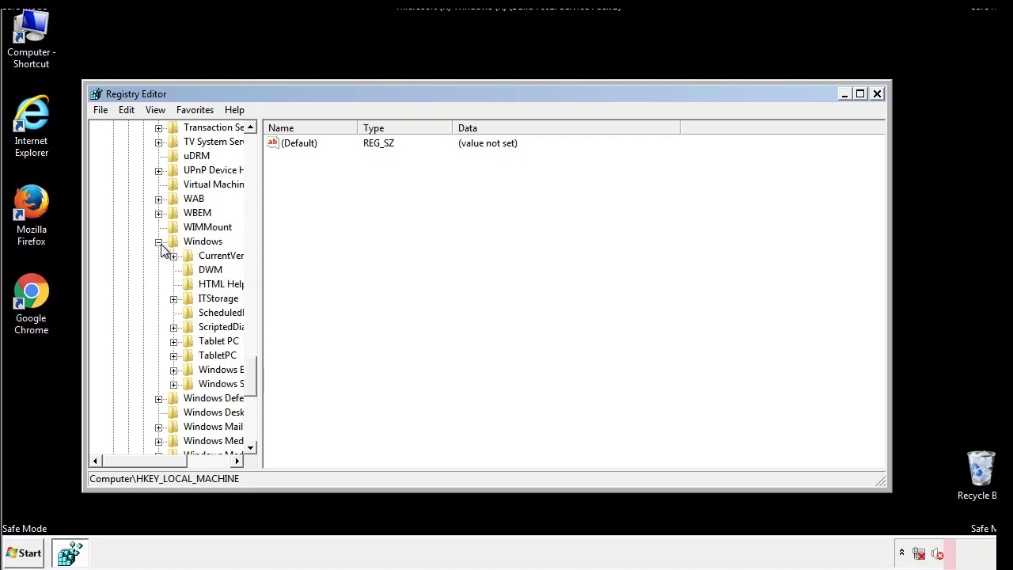
{"action": "left_click_drag", "start_coordinate": [137, 461], "coordinate": [161, 465]}
{"action": "left_click", "coordinate": [131, 256]}
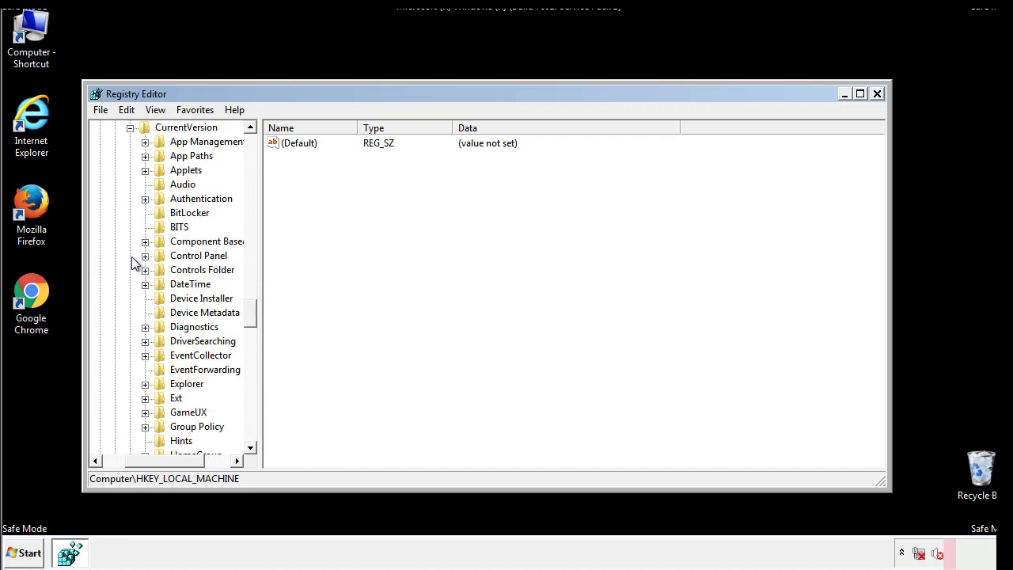
{"action": "left_click_drag", "start_coordinate": [257, 313], "coordinate": [251, 366]}
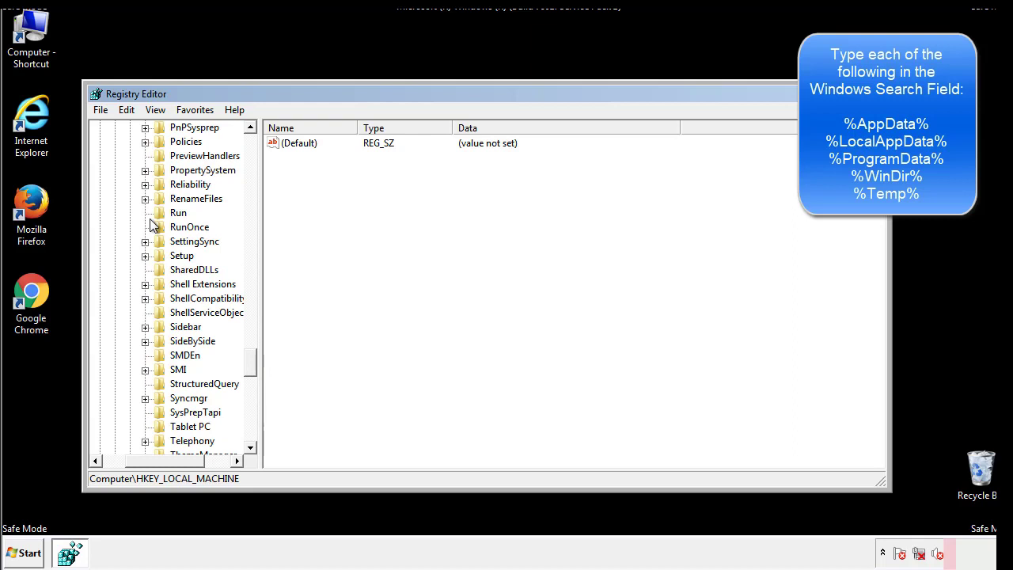
Delete the tappi.loc value from the HKLM CurrentVersion Run key
{"action": "left_click", "coordinate": [164, 213]}
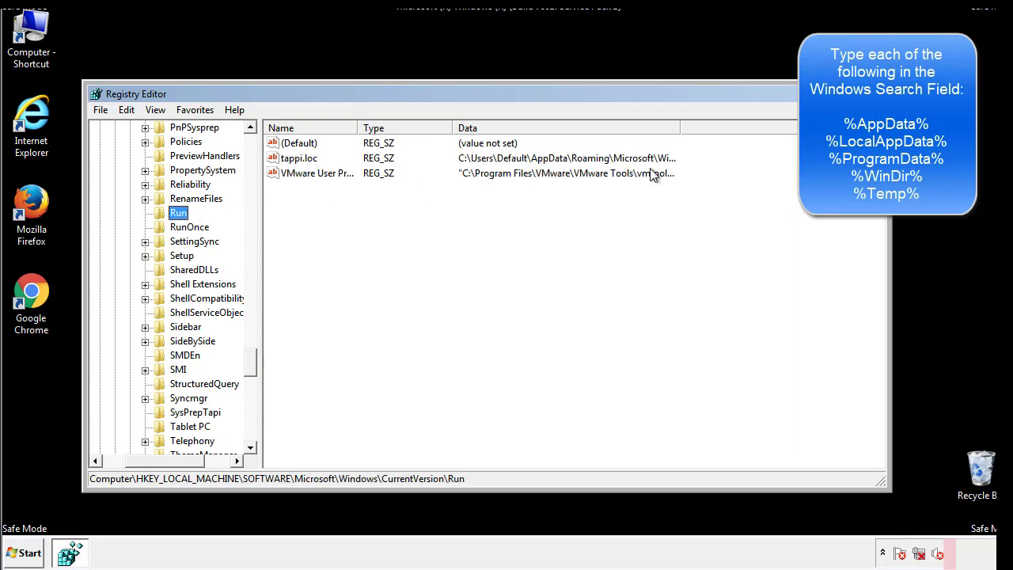
{"action": "left_click", "coordinate": [300, 162]}
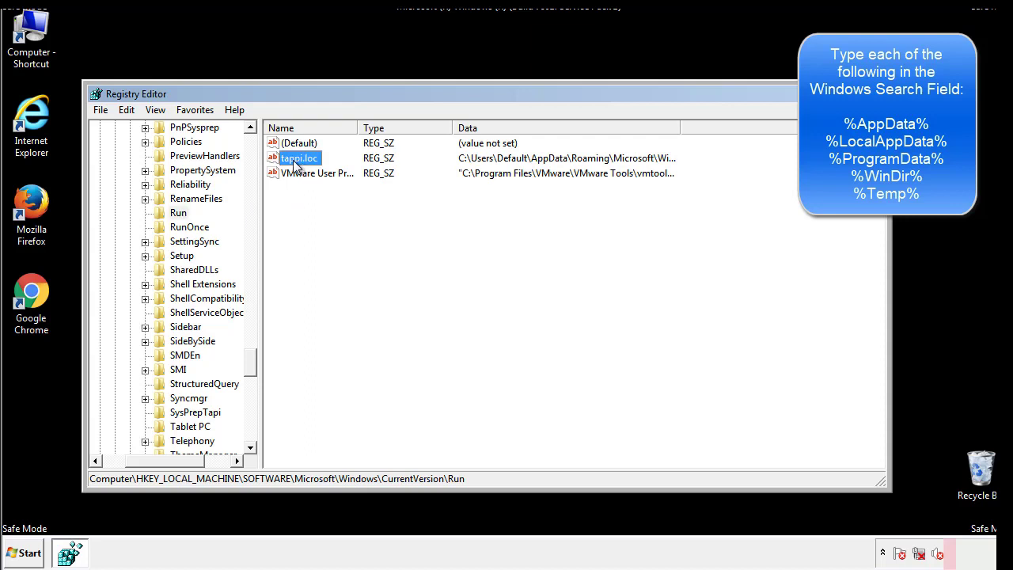
{"action": "right_click", "coordinate": [293, 160]}
{"action": "left_click", "coordinate": [316, 206]}
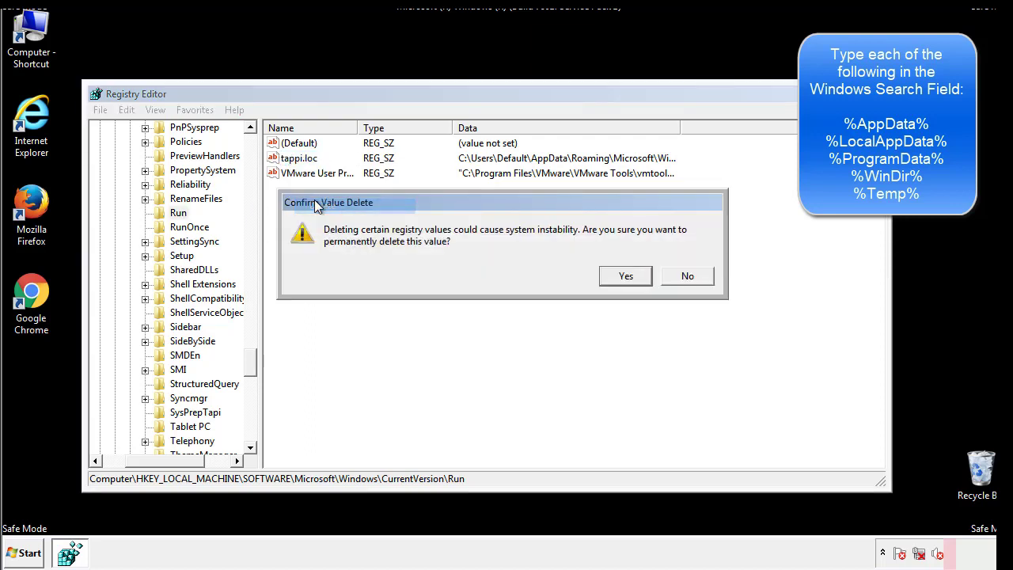
{"action": "left_click", "coordinate": [618, 279]}
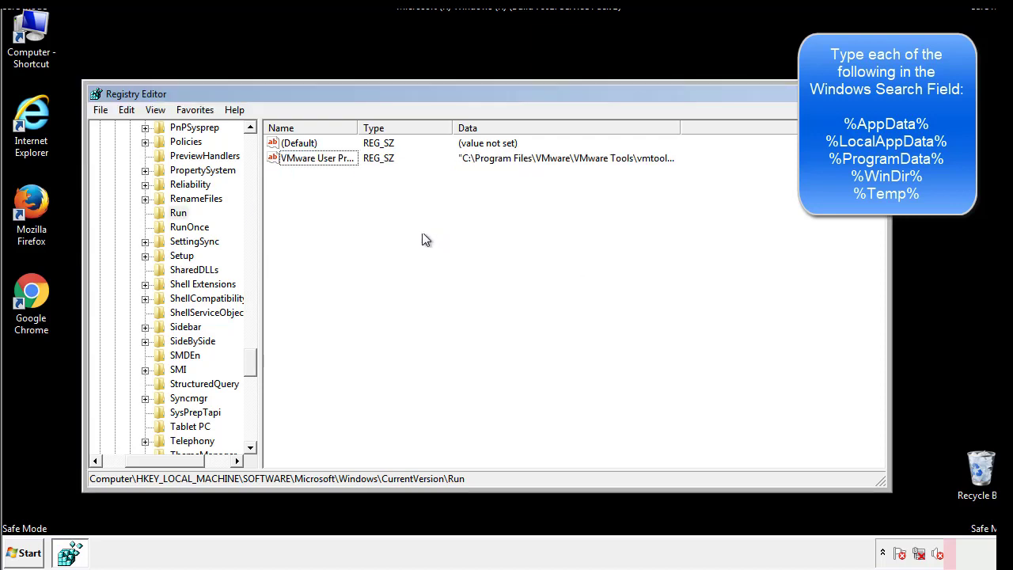
{"action": "left_click_drag", "start_coordinate": [248, 358], "coordinate": [250, 434]}
{"action": "left_click_drag", "start_coordinate": [196, 460], "coordinate": [101, 468]}
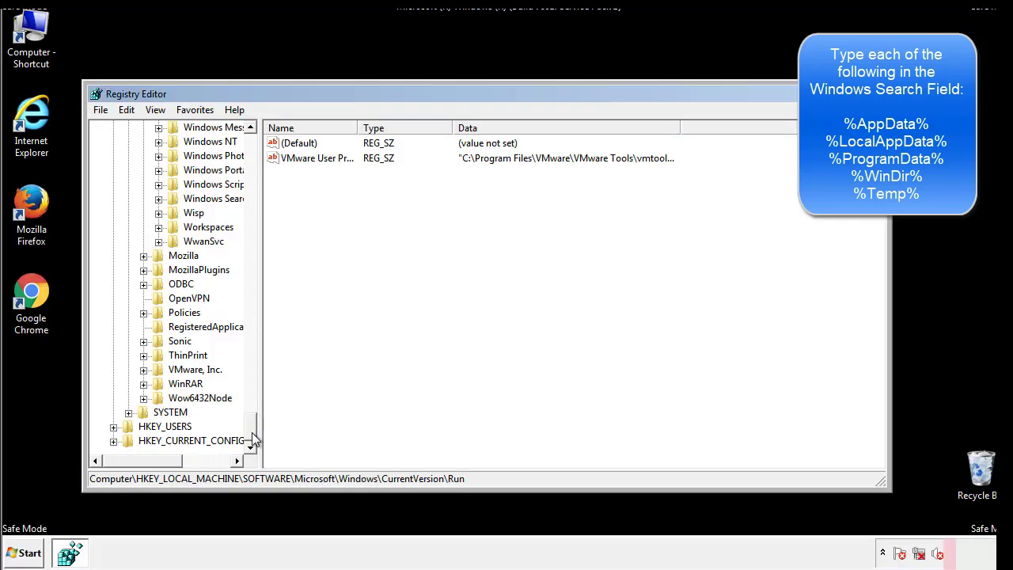
{"action": "left_click_drag", "start_coordinate": [250, 433], "coordinate": [258, 151]}
Collapse HKLM and expand HKEY_CURRENT_USER\Software\Microsoft\Windows\CurrentVersion
{"action": "left_click", "coordinate": [113, 169]}
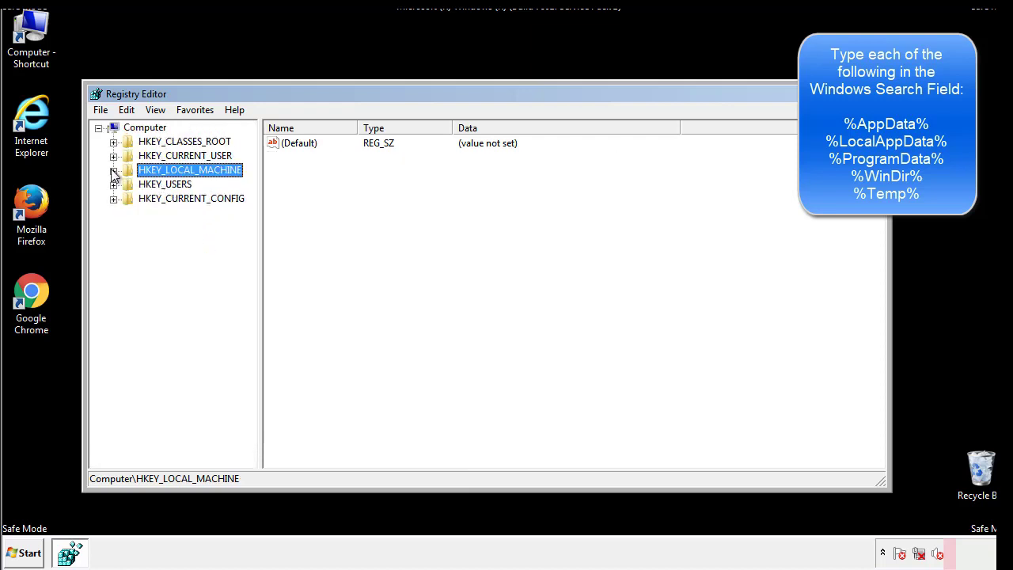
{"action": "left_click", "coordinate": [113, 156]}
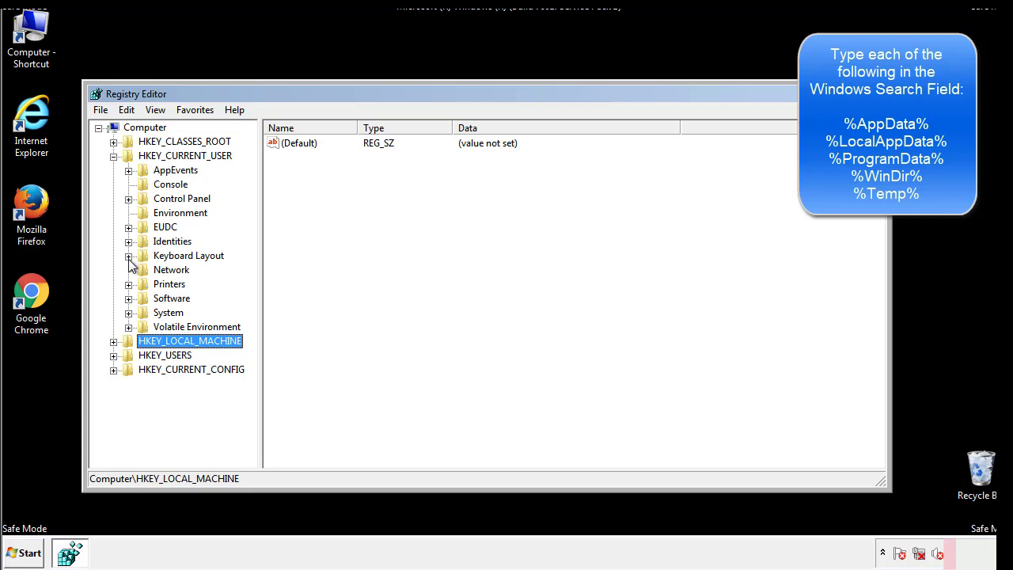
{"action": "left_click", "coordinate": [128, 298]}
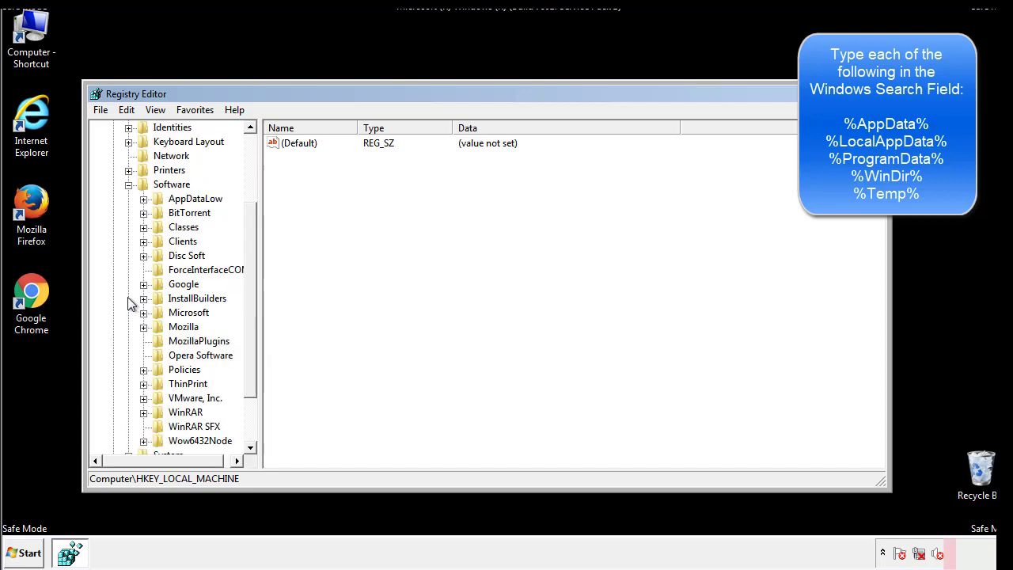
{"action": "left_click_drag", "start_coordinate": [248, 288], "coordinate": [249, 301]}
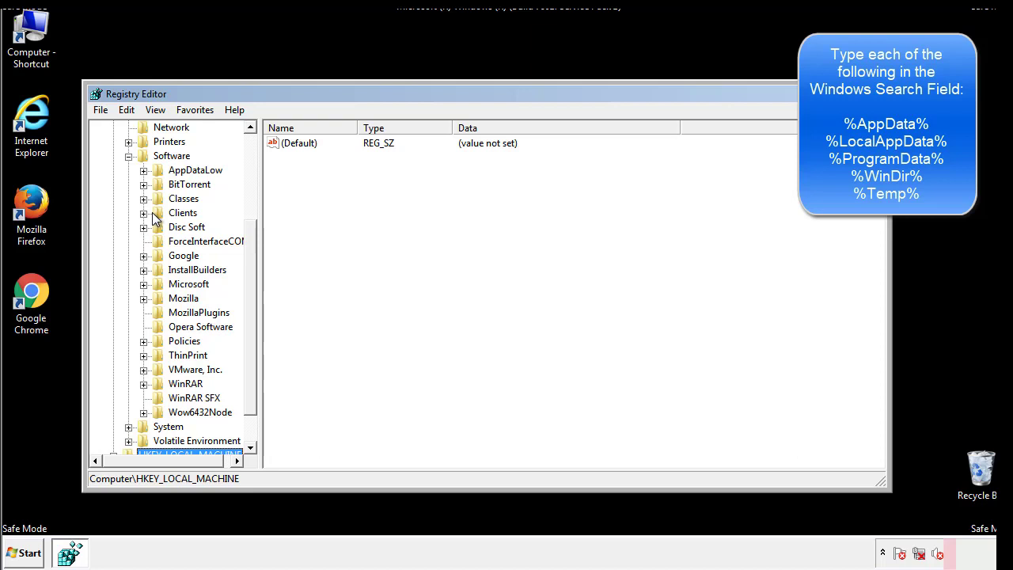
{"action": "left_click", "coordinate": [143, 285]}
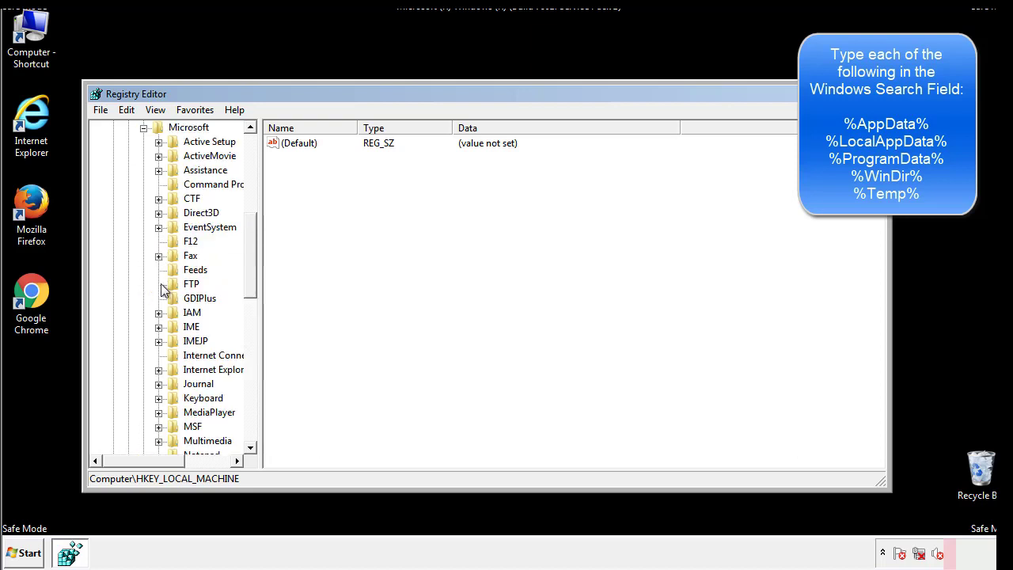
{"action": "left_click_drag", "start_coordinate": [249, 231], "coordinate": [249, 331]}
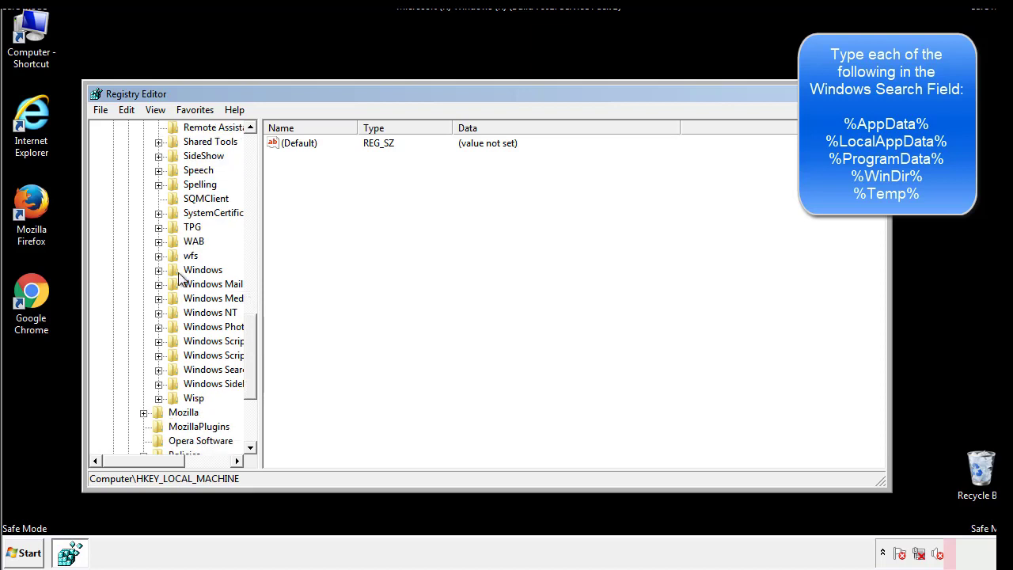
{"action": "left_click", "coordinate": [159, 270]}
{"action": "left_click", "coordinate": [173, 284]}
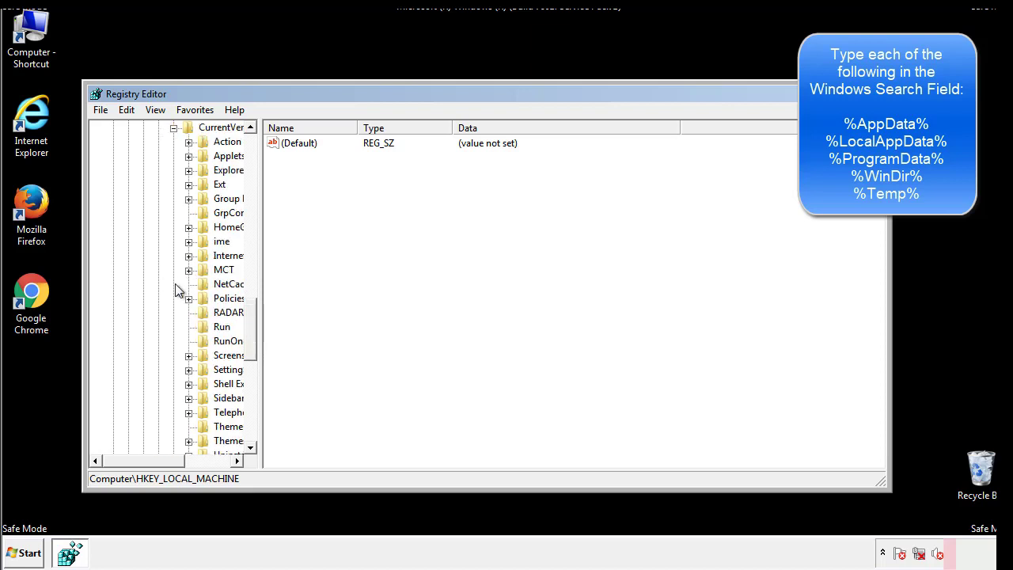
{"action": "left_click_drag", "start_coordinate": [154, 466], "coordinate": [178, 461]}
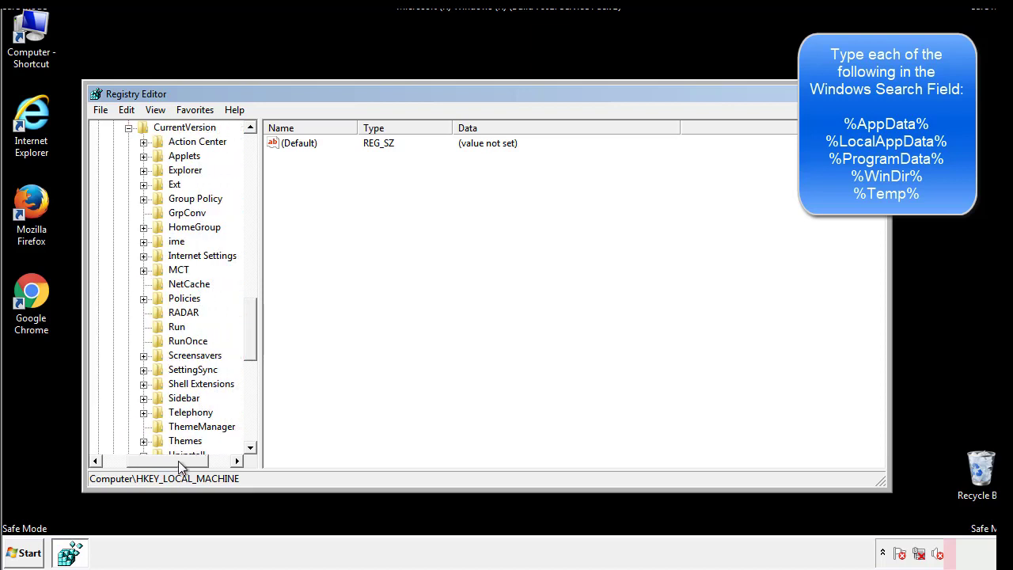
Inspect the current user's Run key, holding only DAEMON Tools, then collapse the Windows key
{"action": "left_click", "coordinate": [174, 324]}
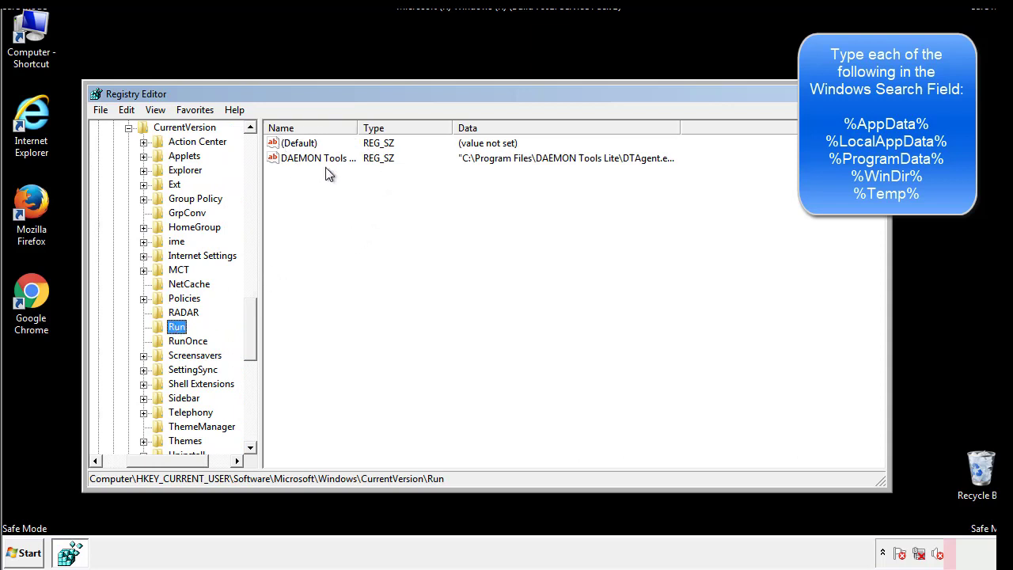
{"action": "left_click", "coordinate": [443, 183]}
{"action": "left_click_drag", "start_coordinate": [295, 230], "coordinate": [333, 179]}
{"action": "left_click_drag", "start_coordinate": [169, 459], "coordinate": [144, 460]}
{"action": "left_click_drag", "start_coordinate": [256, 343], "coordinate": [250, 330]}
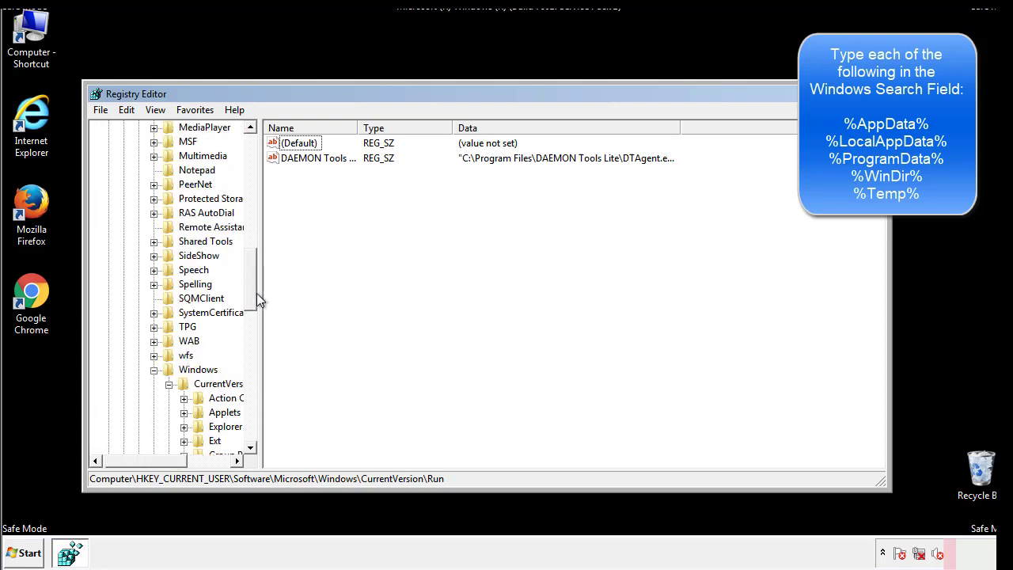
{"action": "left_click", "coordinate": [154, 371]}
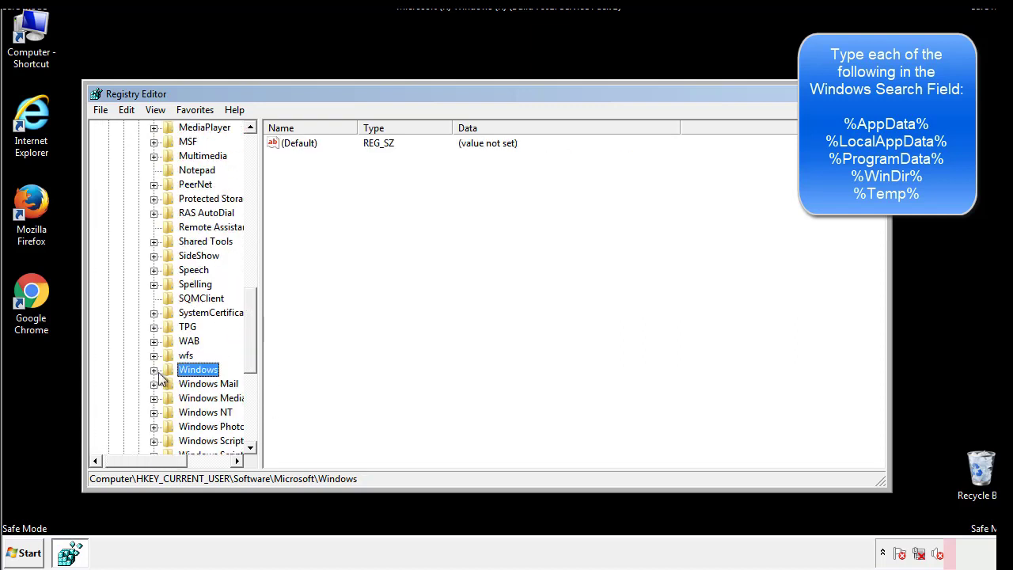
{"action": "left_click_drag", "start_coordinate": [254, 352], "coordinate": [255, 195]}
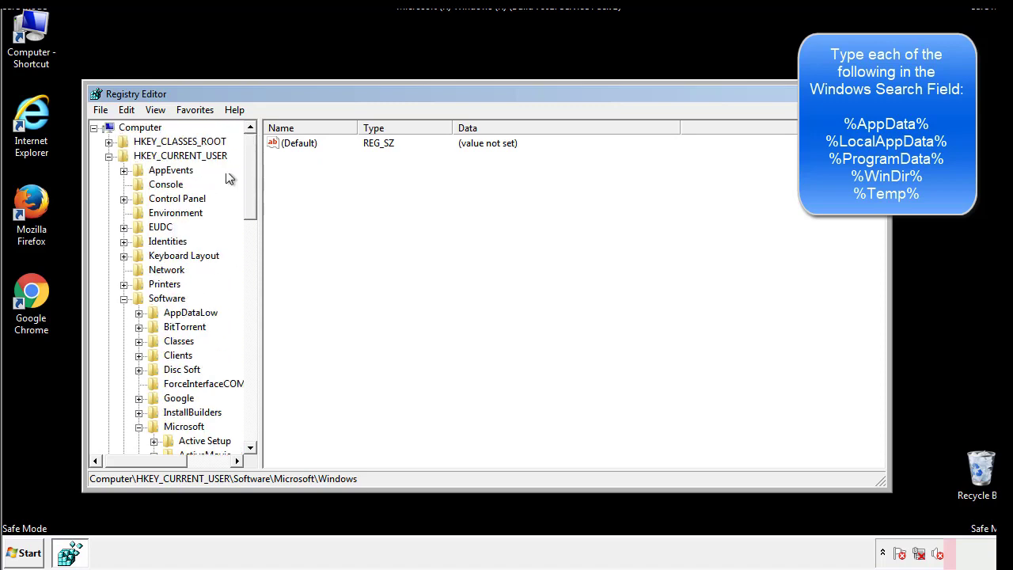
Search the registry for %tem to reach the VolumeCaches Temporary Files key
{"action": "left_click", "coordinate": [127, 110]}
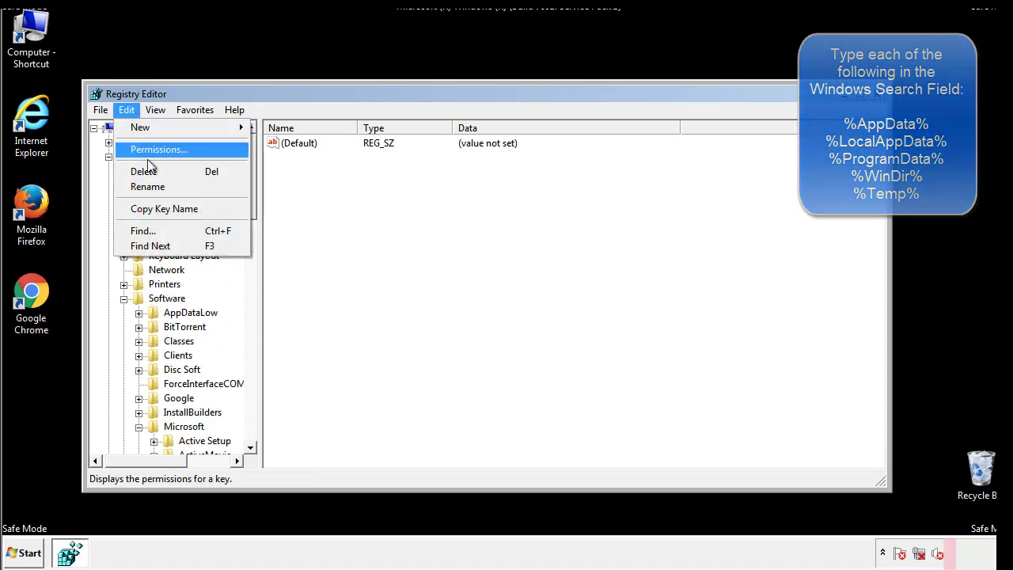
{"action": "left_click", "coordinate": [142, 230]}
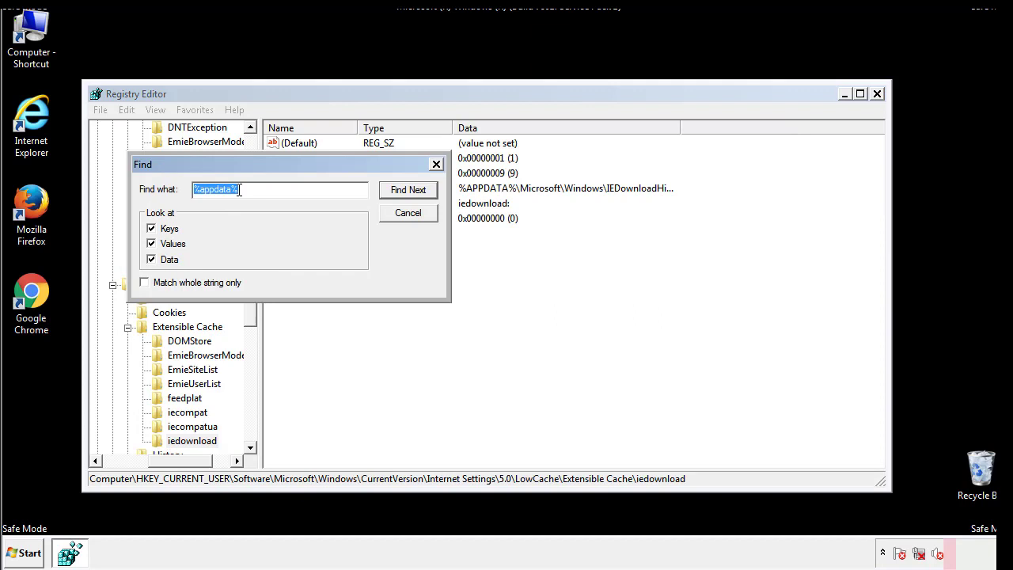
{"action": "type", "text": "%t"}
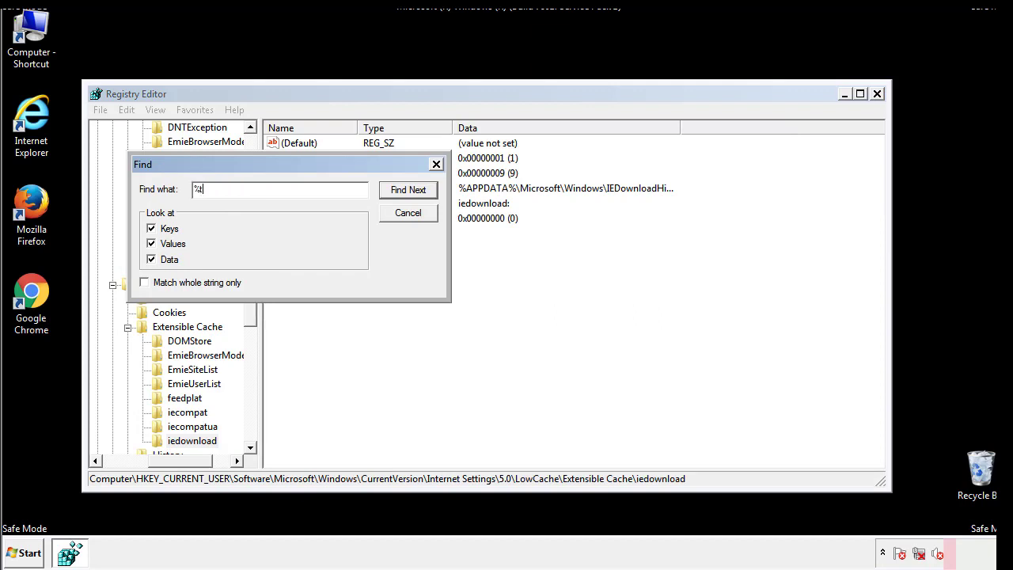
{"action": "type", "text": "emp%"}
{"action": "key", "text": "Return"}
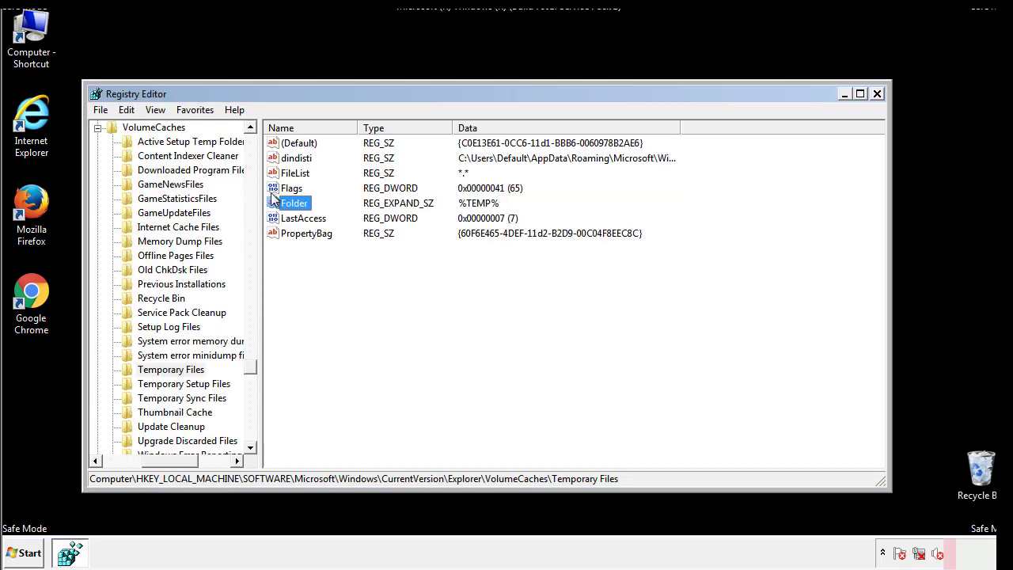
Delete all values in Temporary Files, including dindisti, leaving only (Default)
{"action": "left_click", "coordinate": [416, 277]}
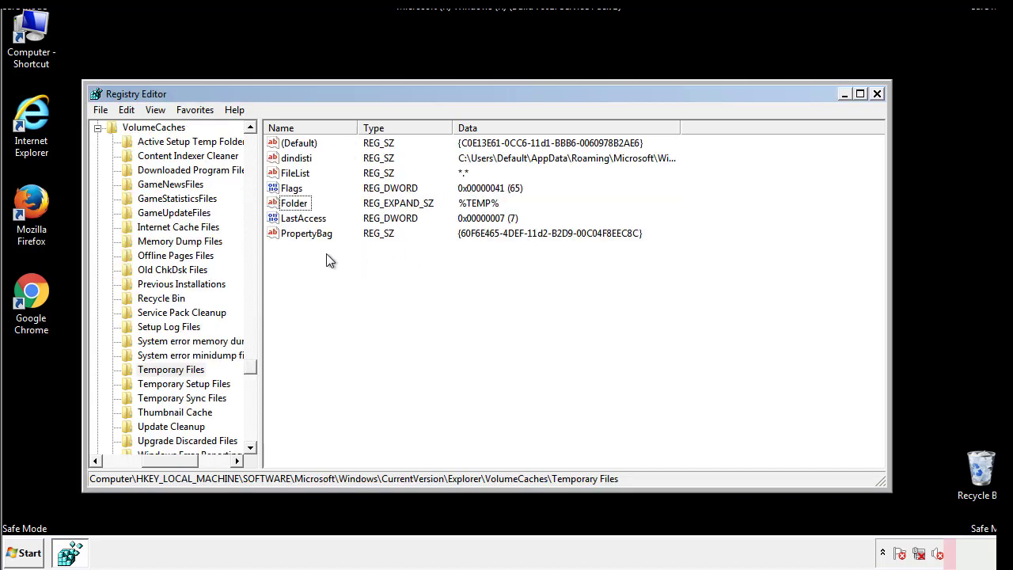
{"action": "mouse_move", "coordinate": [326, 254]}
{"action": "left_mouse_down"}
{"action": "mouse_move", "coordinate": [299, 227]}
{"action": "mouse_move", "coordinate": [286, 143]}
{"action": "left_mouse_up"}
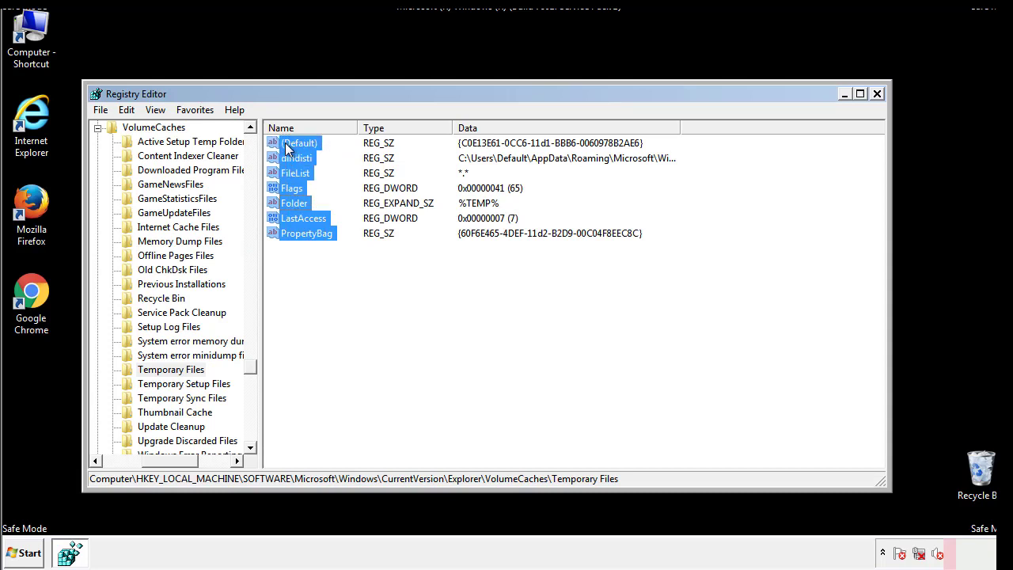
{"action": "right_click", "coordinate": [286, 143]}
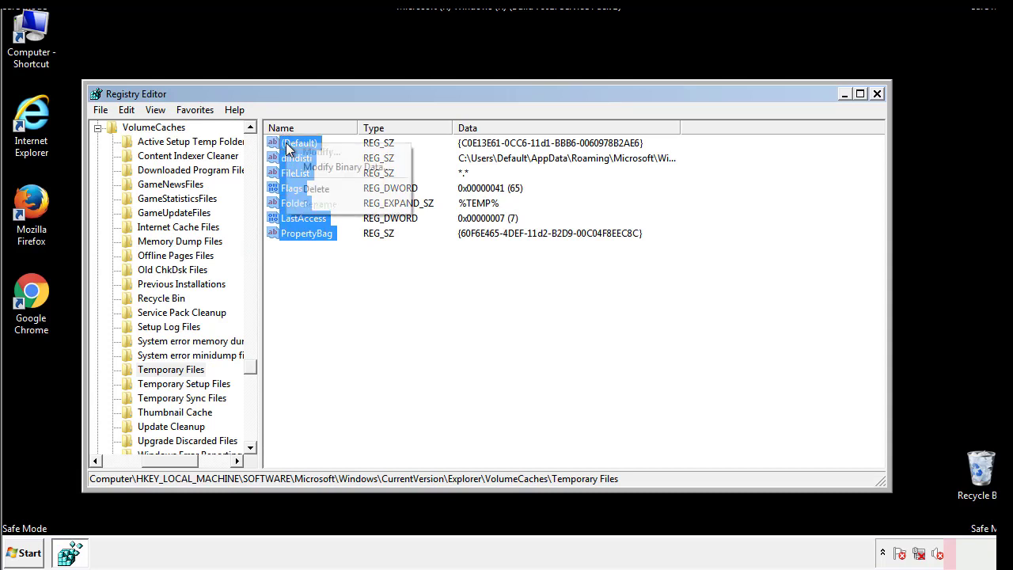
{"action": "left_click", "coordinate": [310, 188]}
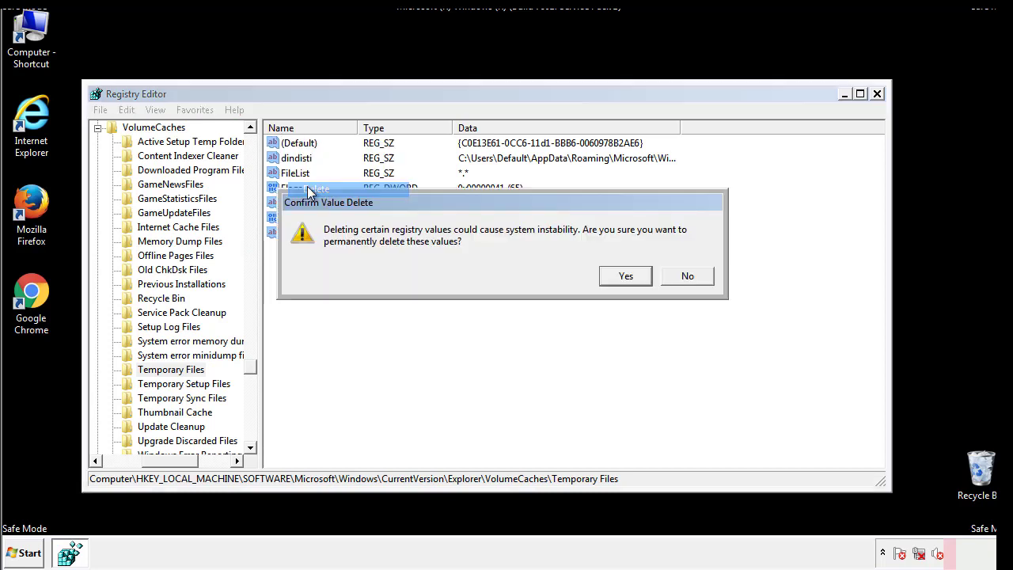
{"action": "left_click", "coordinate": [633, 275]}
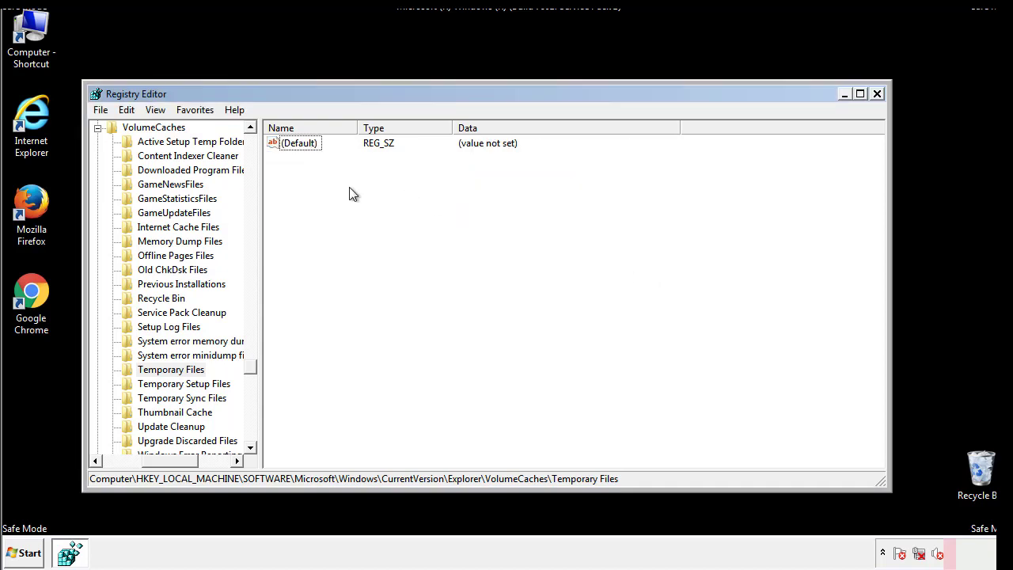
Close Registry Editor and relaunch System Configuration with an msconfig search
{"action": "left_click", "coordinate": [877, 94]}
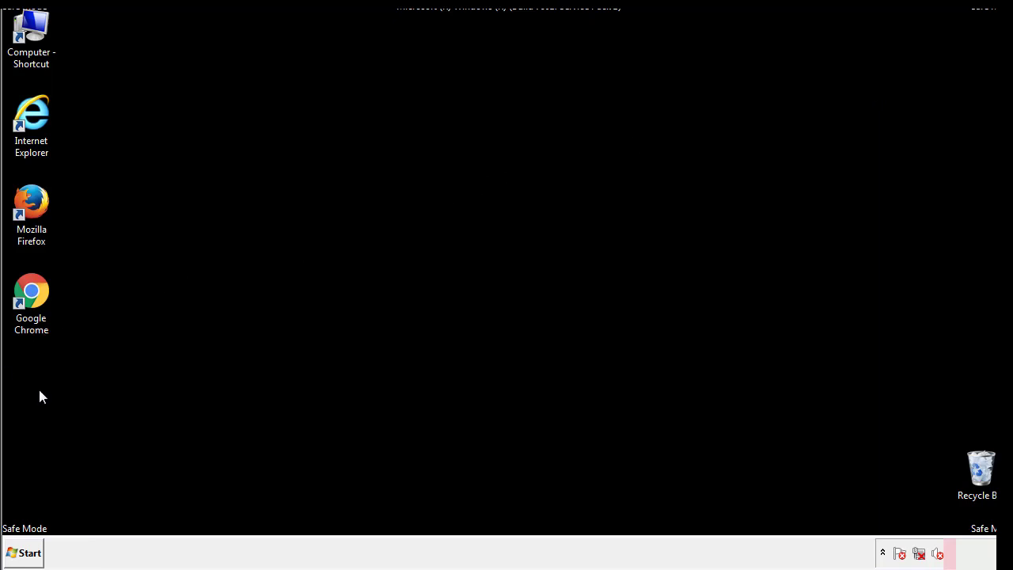
{"action": "left_click", "coordinate": [22, 553]}
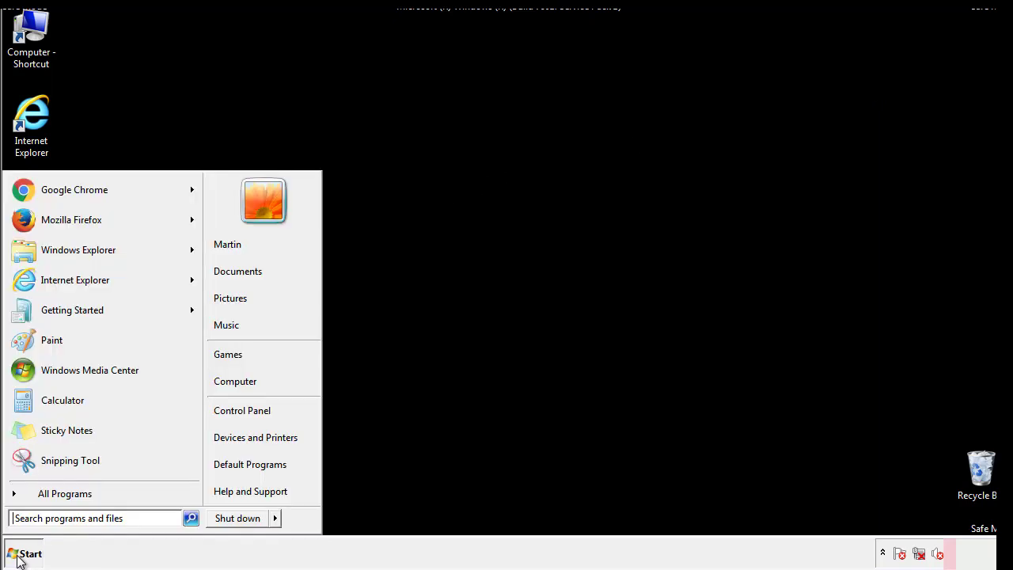
{"action": "left_click", "coordinate": [54, 517]}
{"action": "type", "text": "mscon"}
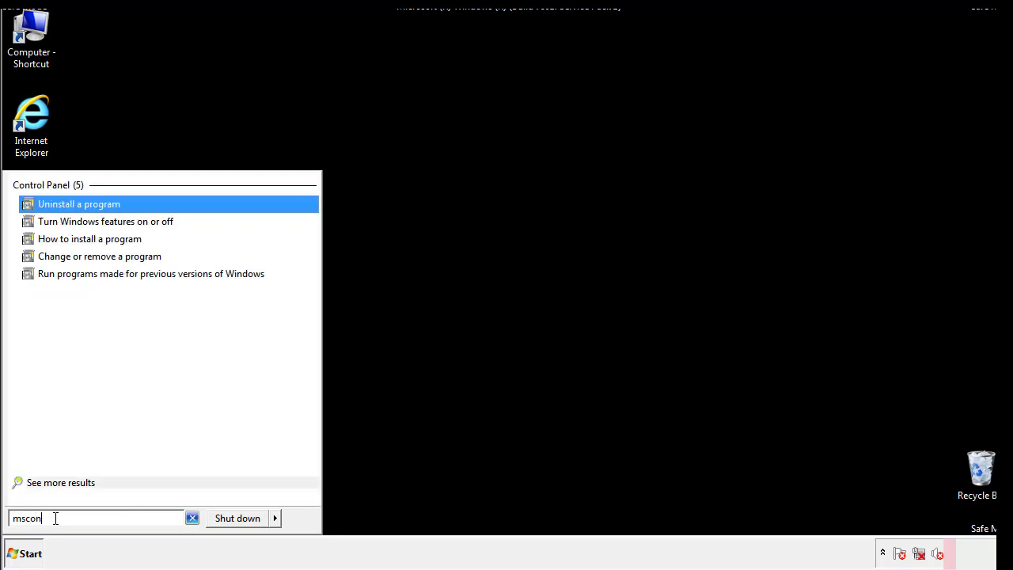
{"action": "type", "text": "fig"}
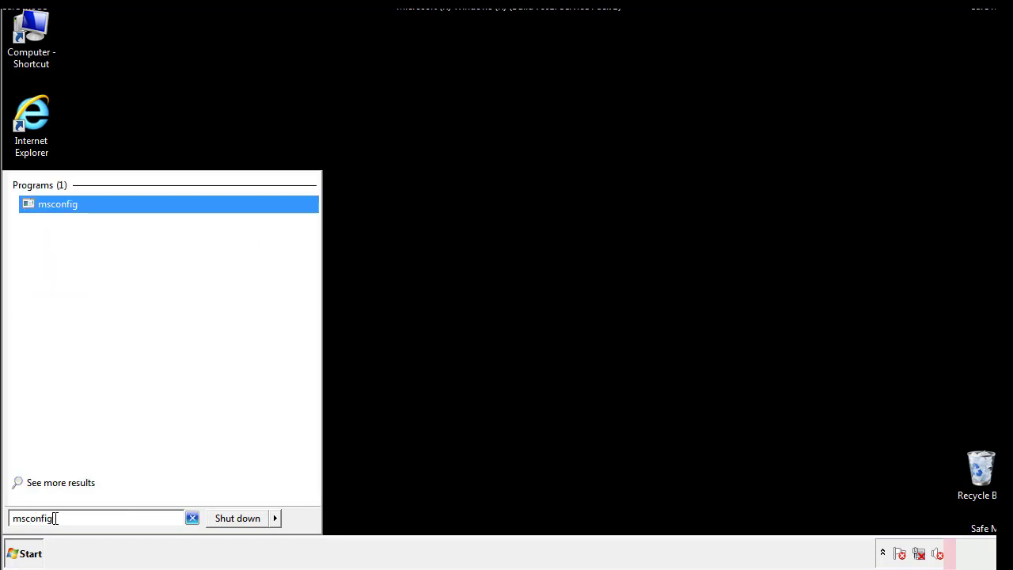
{"action": "key", "text": "Return"}
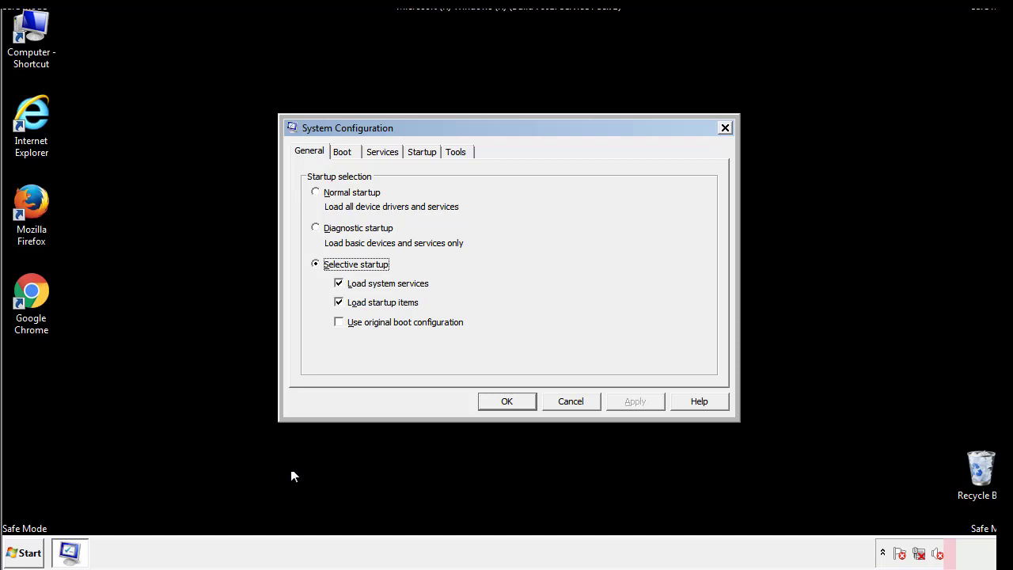
Uncheck Safe boot on the System Configuration Boot tab, apply it, and restart Windows
{"action": "left_click", "coordinate": [346, 150]}
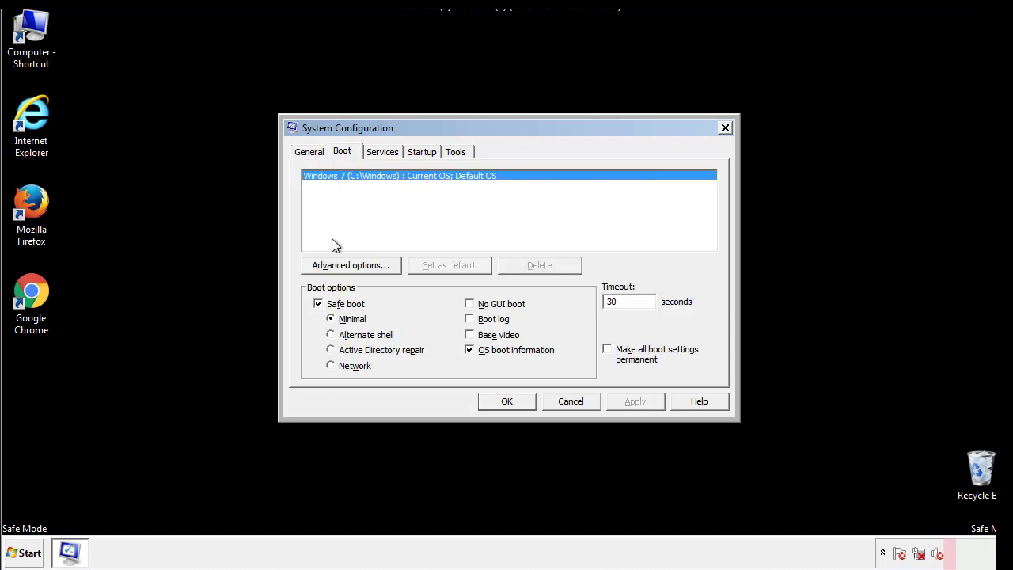
{"action": "left_click", "coordinate": [320, 303]}
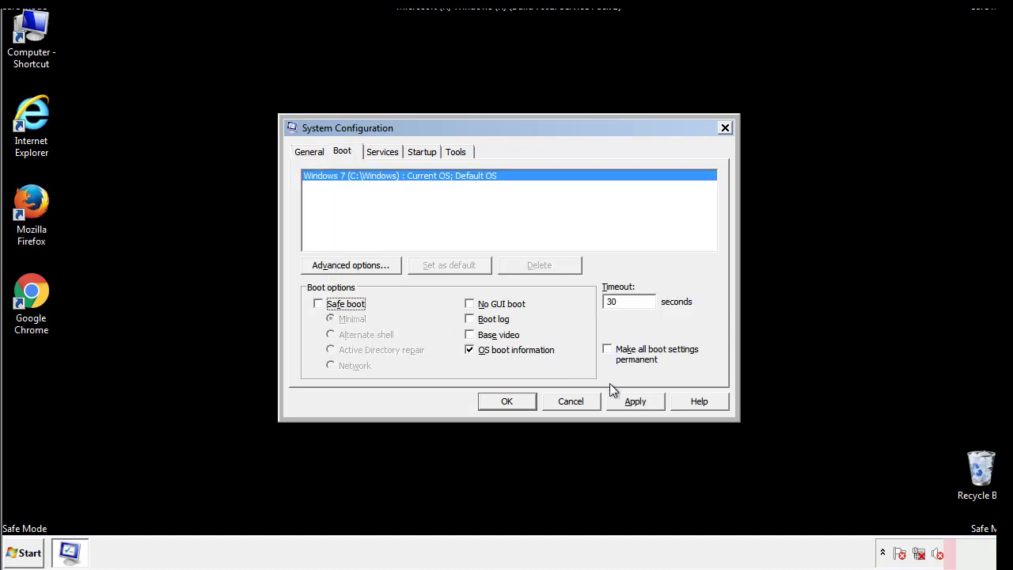
{"action": "left_click", "coordinate": [637, 400]}
{"action": "left_click", "coordinate": [504, 401]}
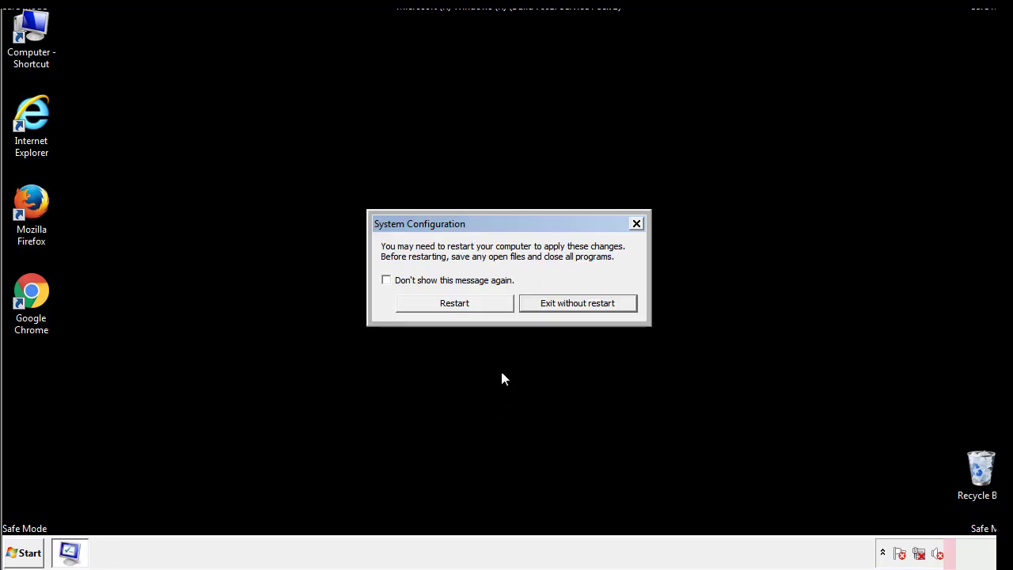
{"action": "left_click", "coordinate": [469, 308]}
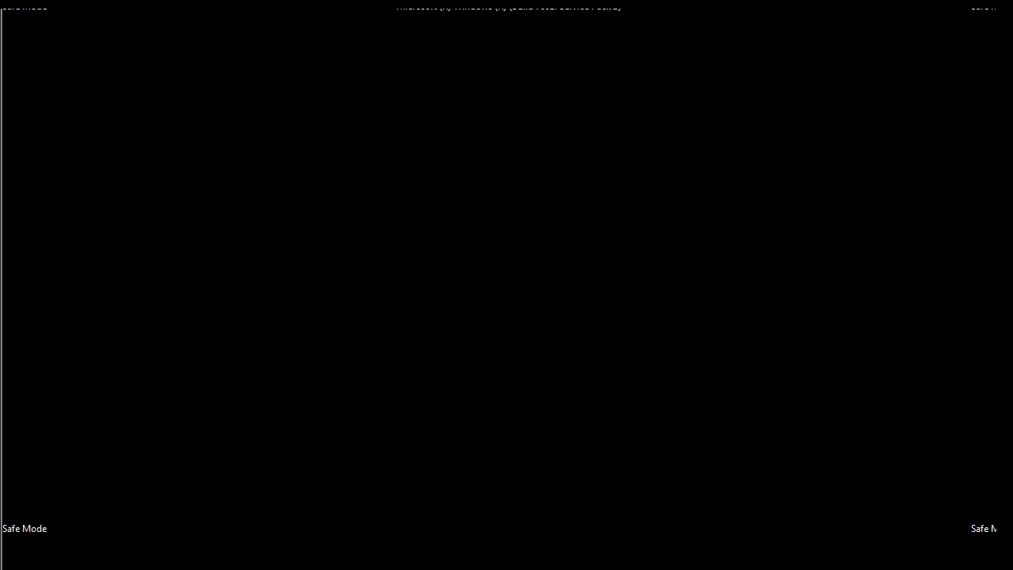